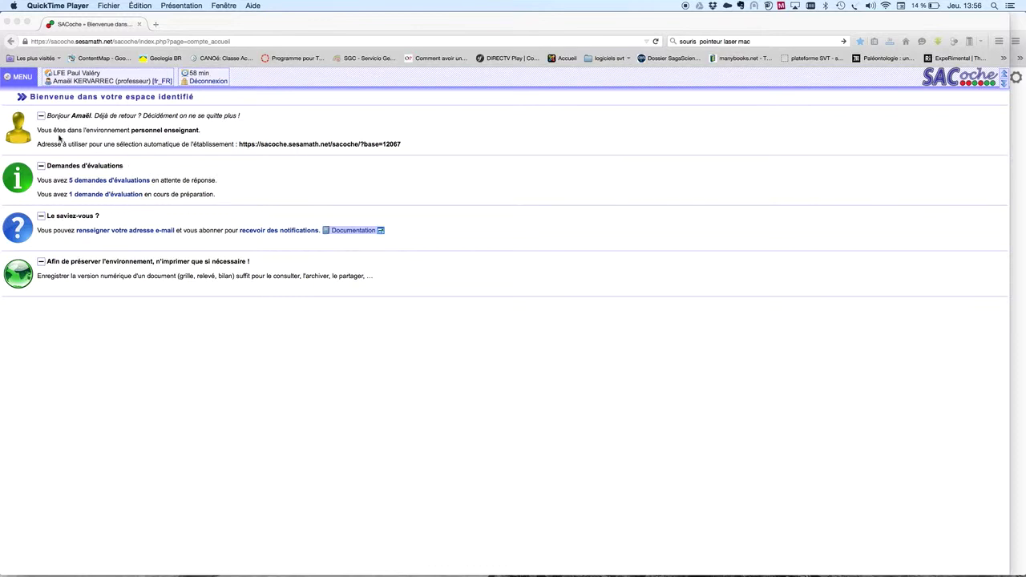
- Open the page for evaluating a class or group and filter the evaluations to class 1ÈREL
left_click(26, 80)
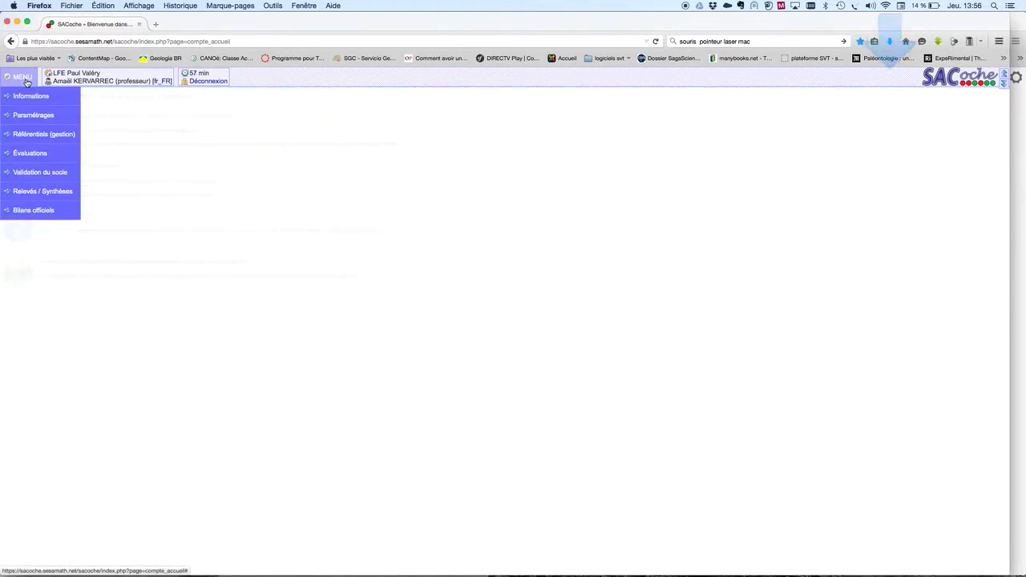
mouse_move(28, 98)
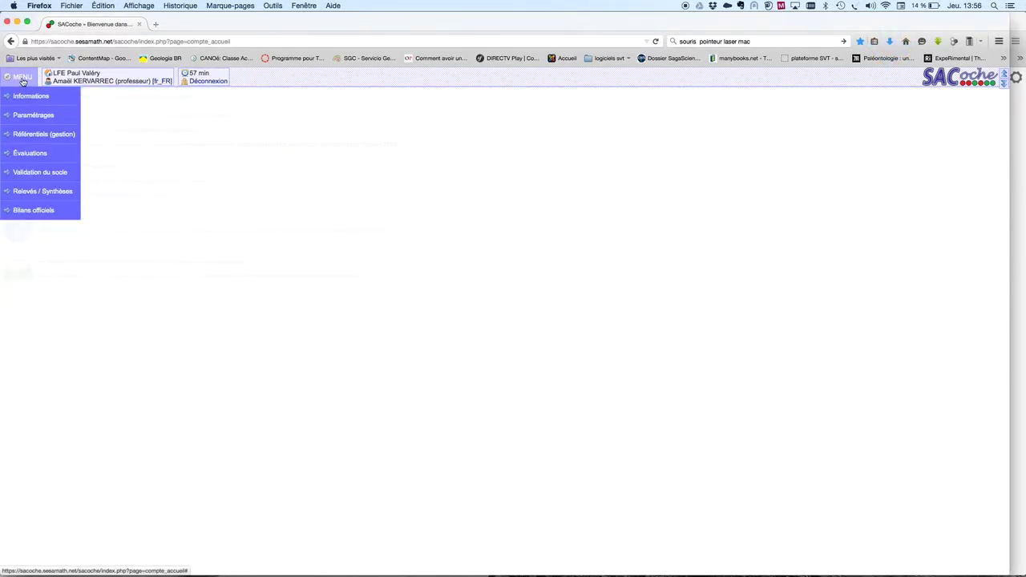
mouse_move(40, 152)
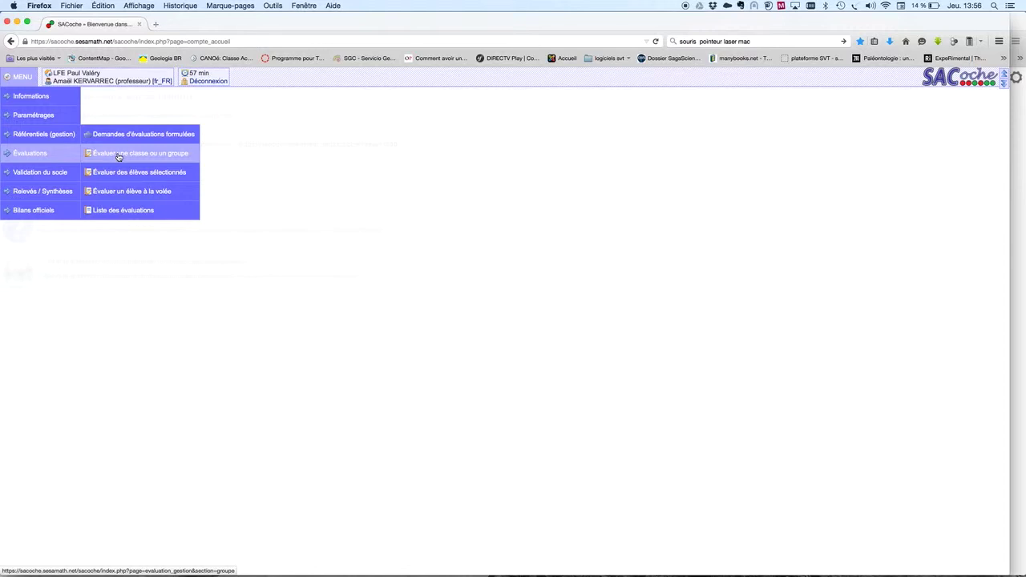
left_click(119, 156)
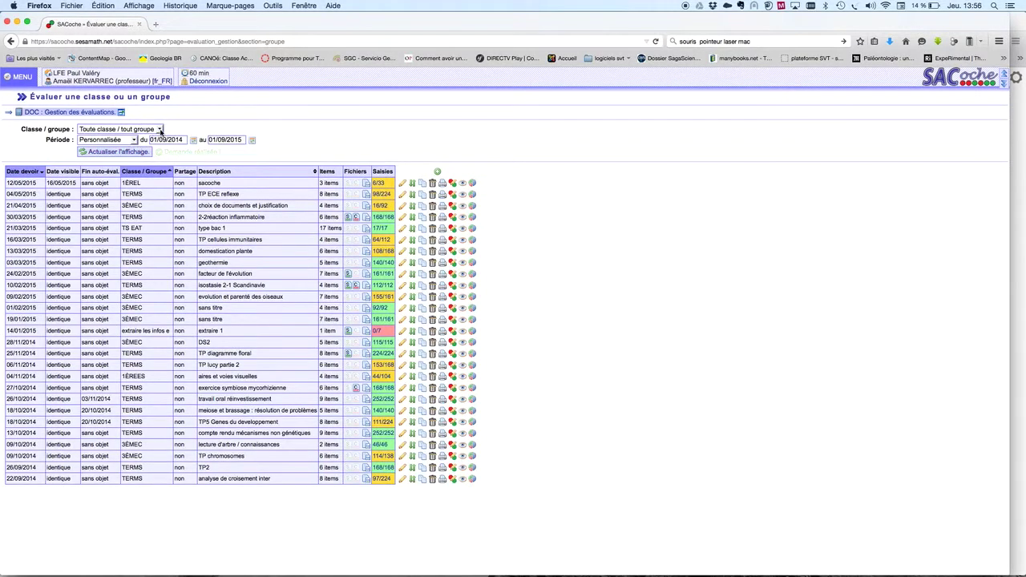
left_click(160, 129)
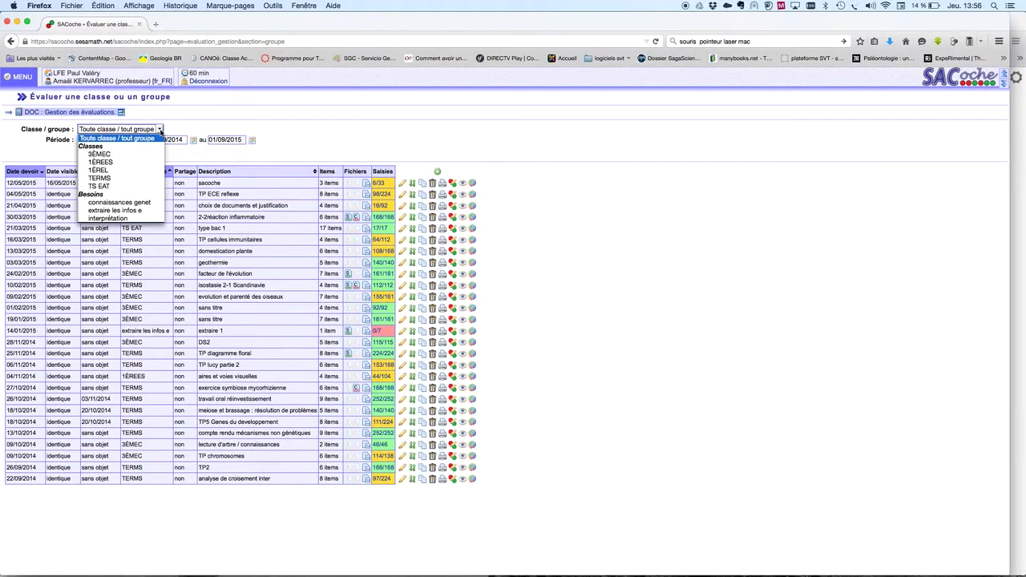
left_click(117, 172)
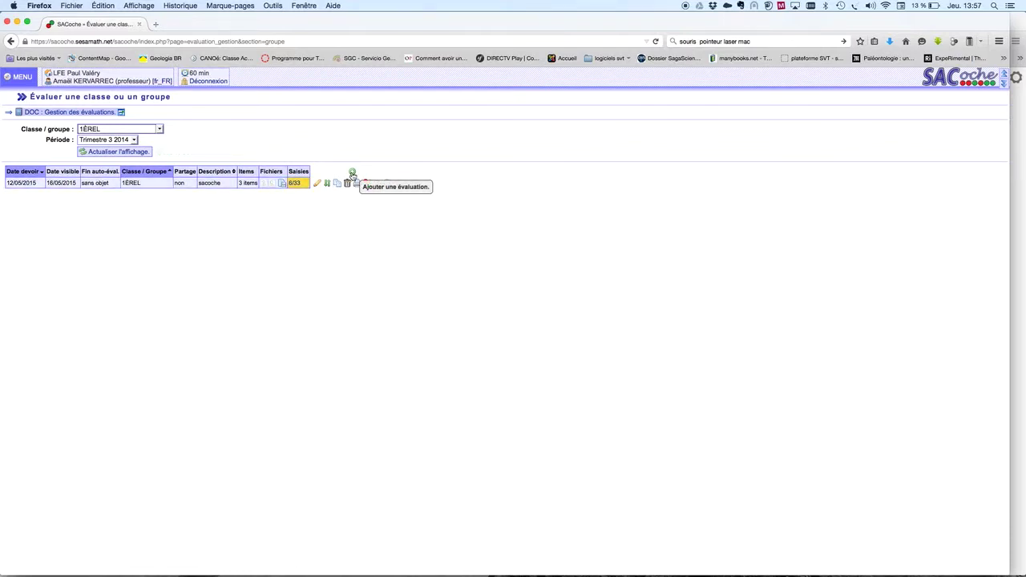
- Start a new evaluation dated 12/05/2015 with a separate visibility date of 07/05/2015
left_click(352, 173)
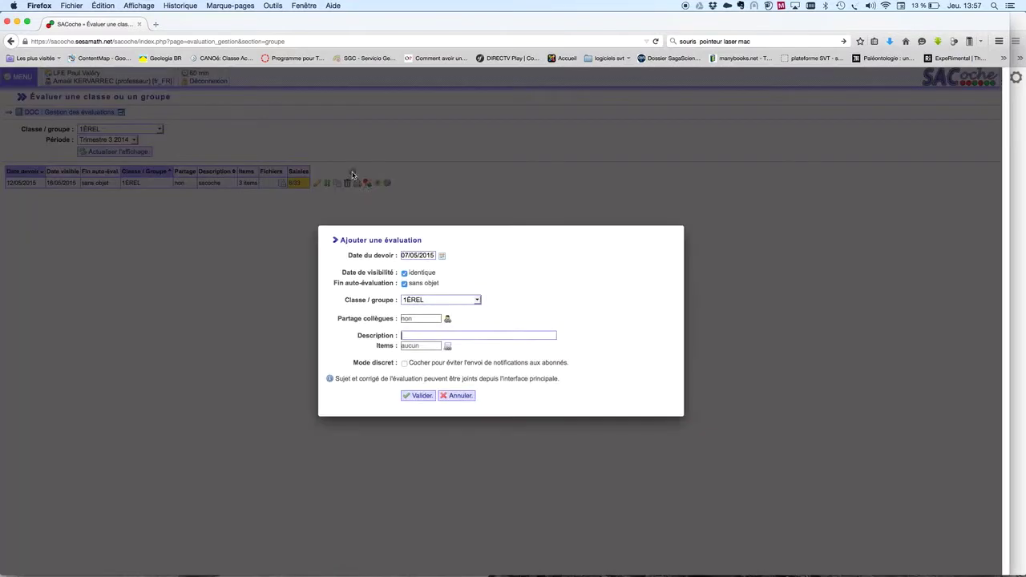
left_click(442, 258)
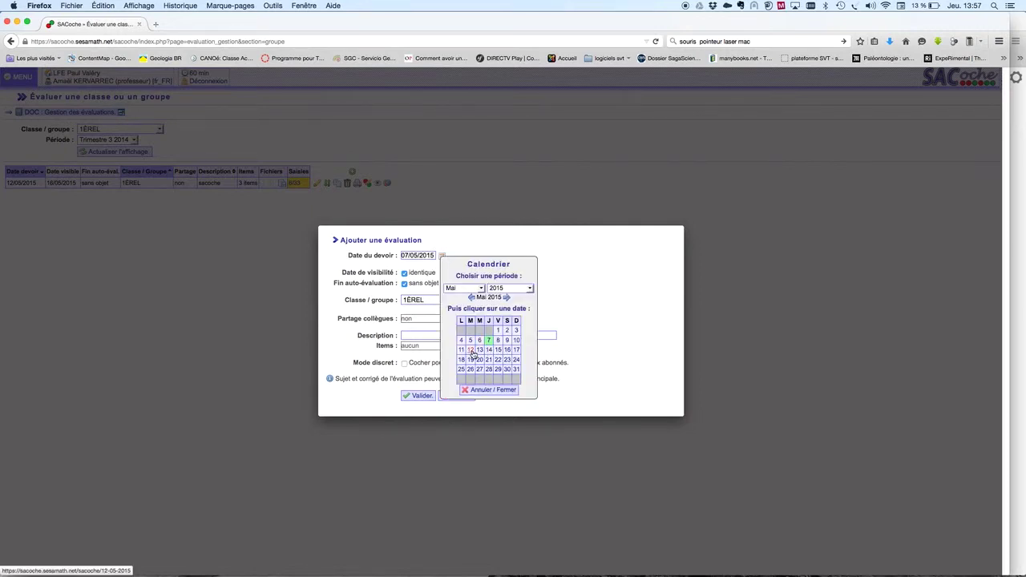
left_click(472, 351)
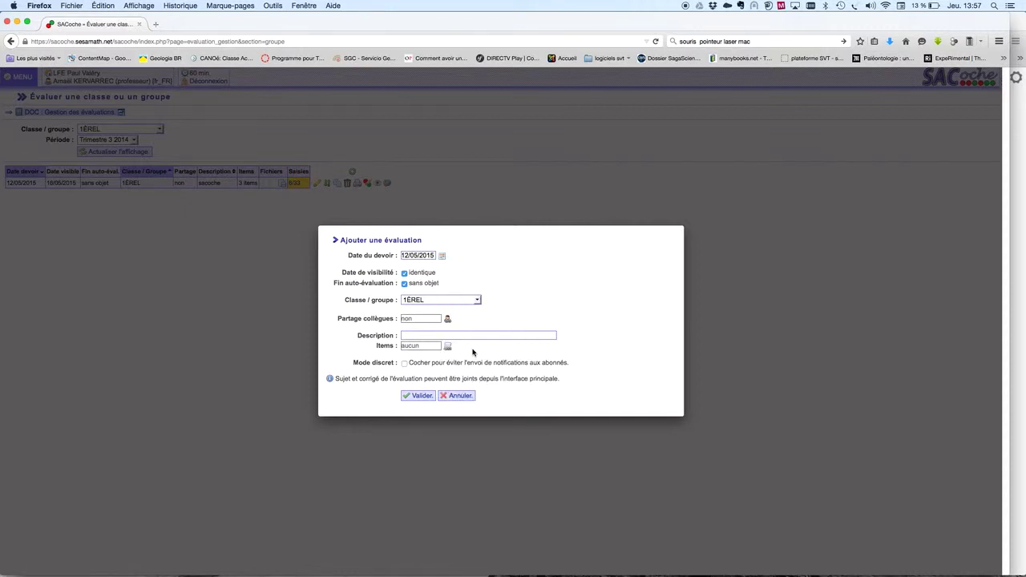
left_click(404, 273)
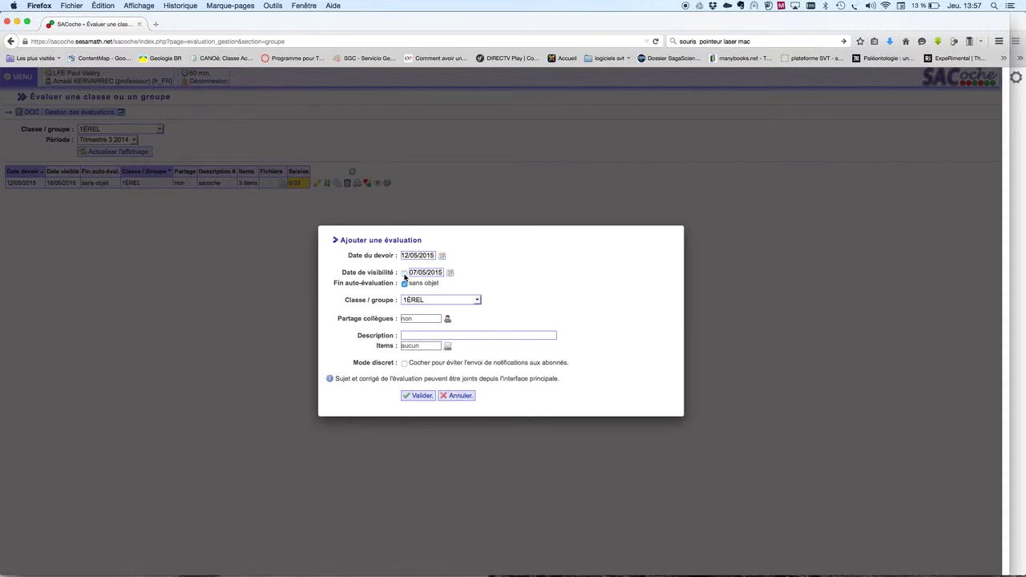
left_click(450, 273)
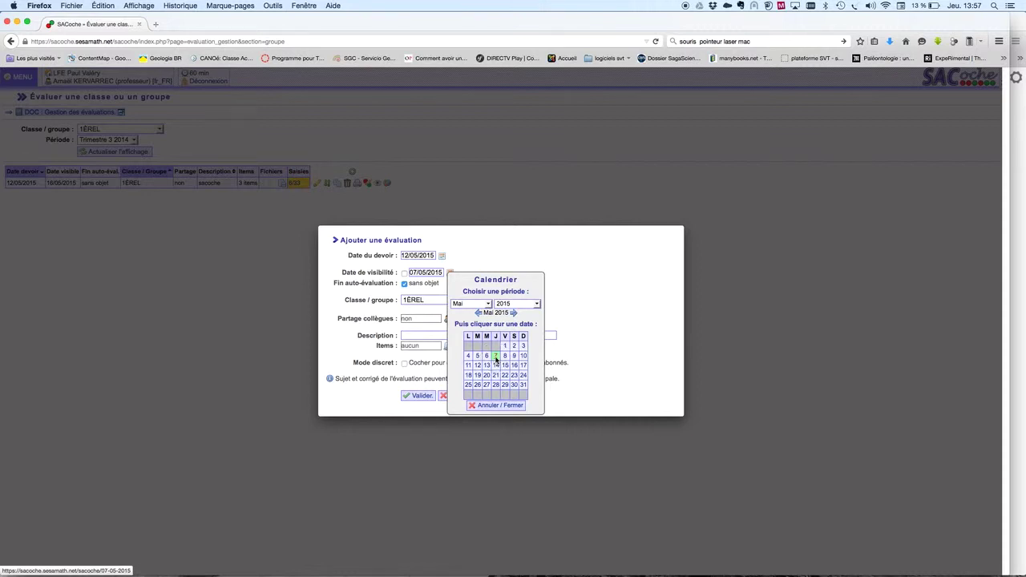
left_click(495, 358)
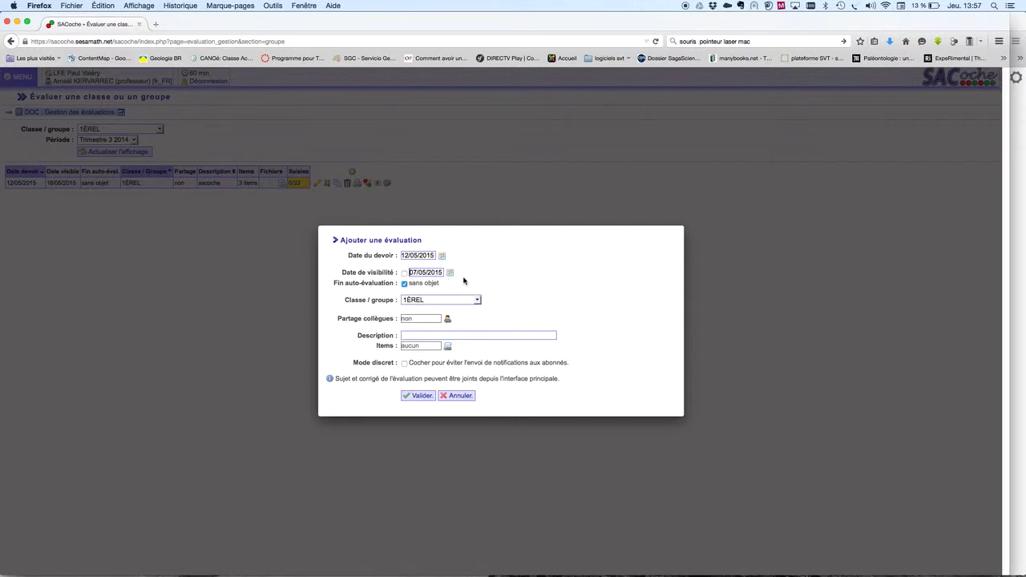
- Look over the class choices and the colleague sharing rights for the new evaluation without altering them
left_click(478, 300)
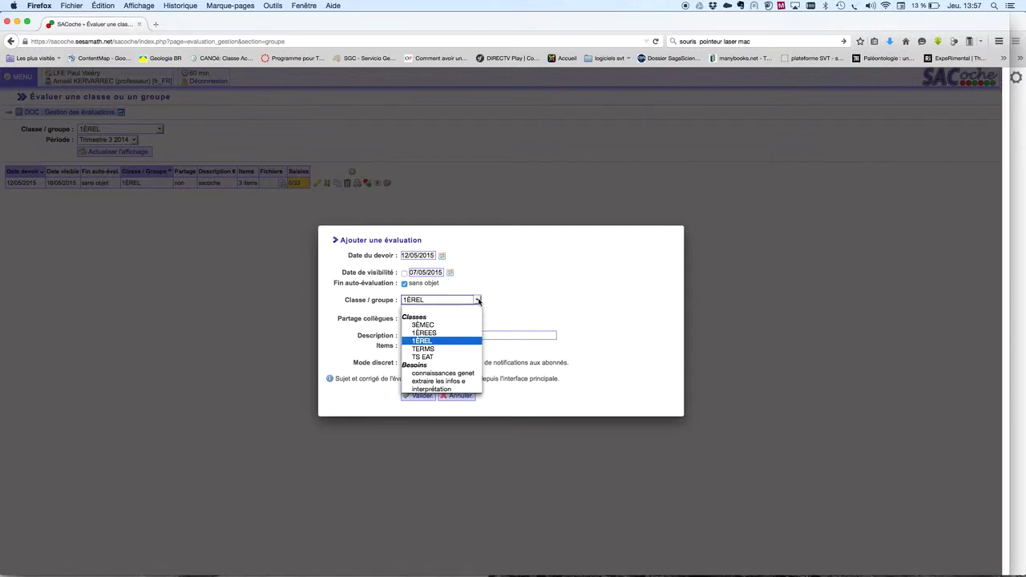
left_click(478, 299)
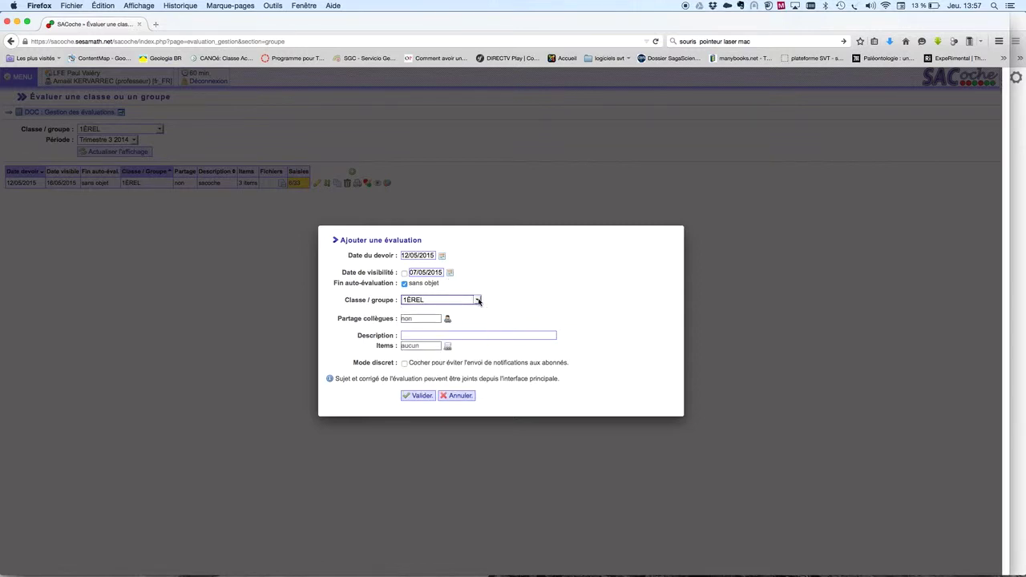
left_click(447, 320)
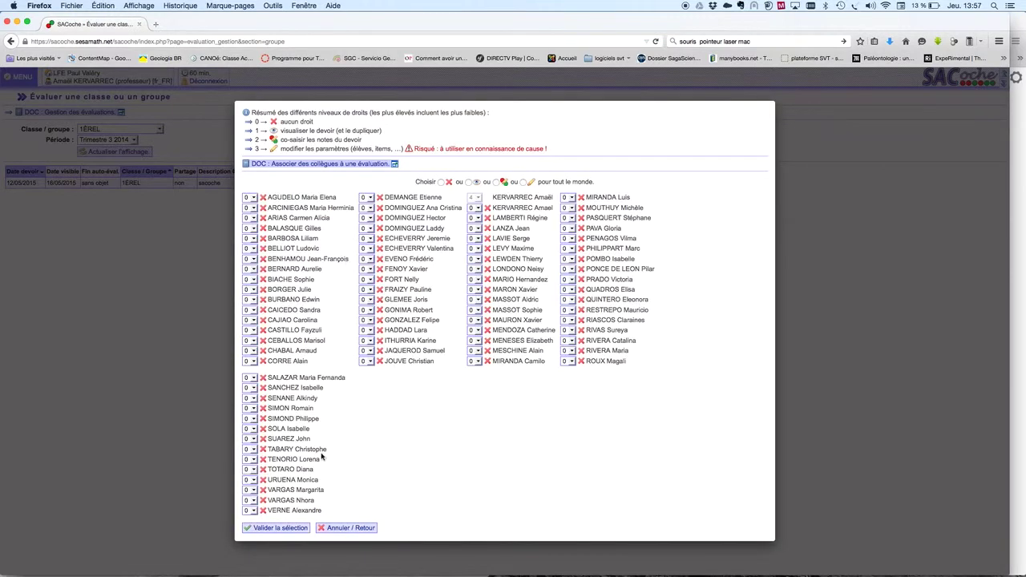
left_click(341, 528)
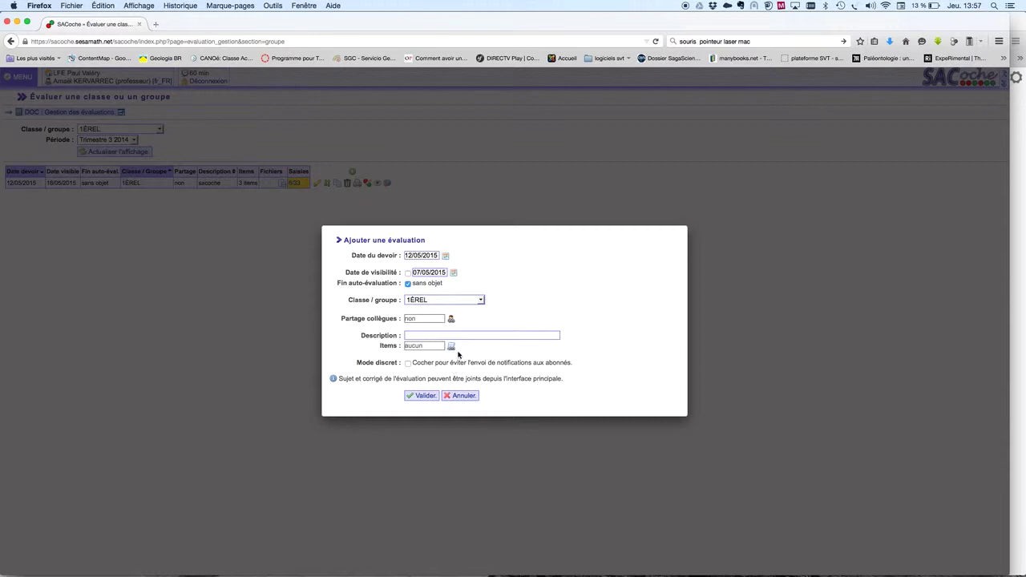
- Describe the evaluation as sacoche2 and save it with items 110 and 111 from SVT, Première S, Sacoche
left_click(439, 335)
type("sacoche2")
left_click(451, 350)
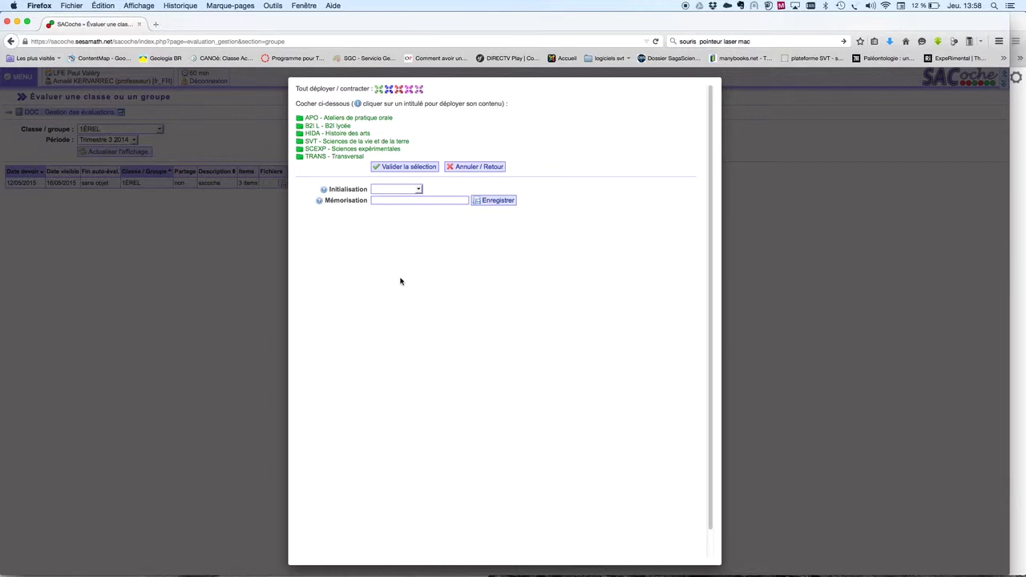
left_click(367, 142)
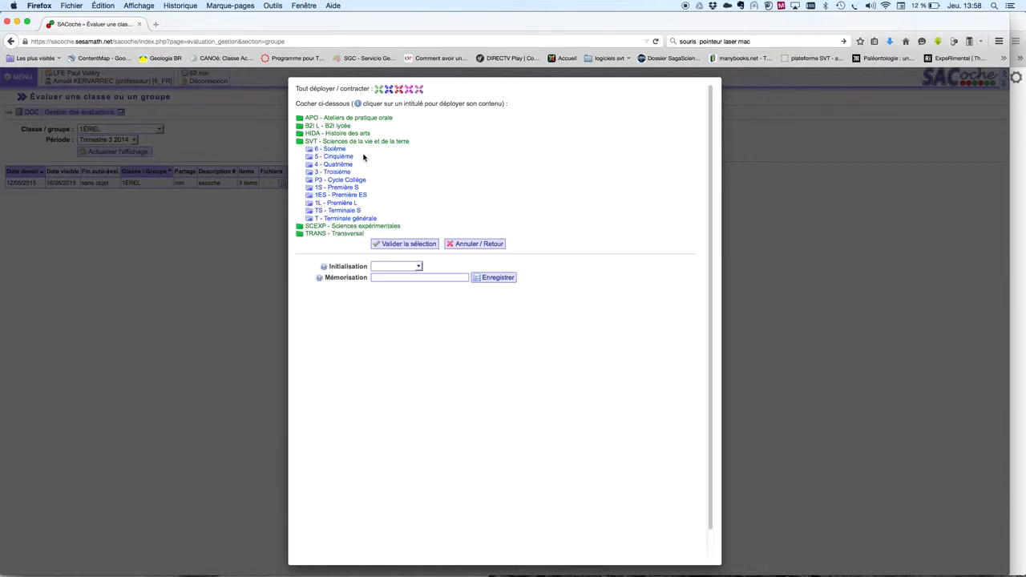
left_click(346, 188)
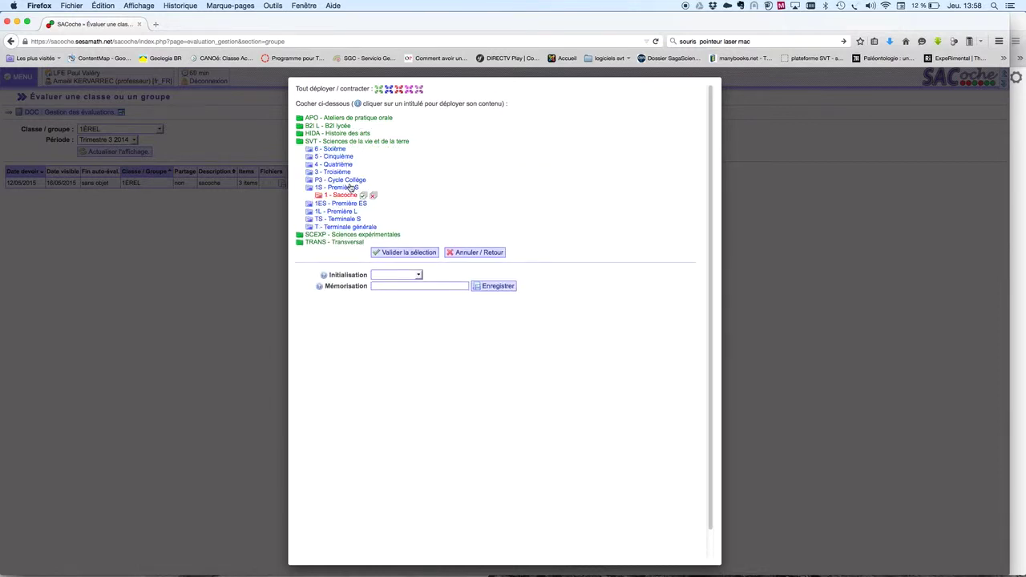
left_click(353, 196)
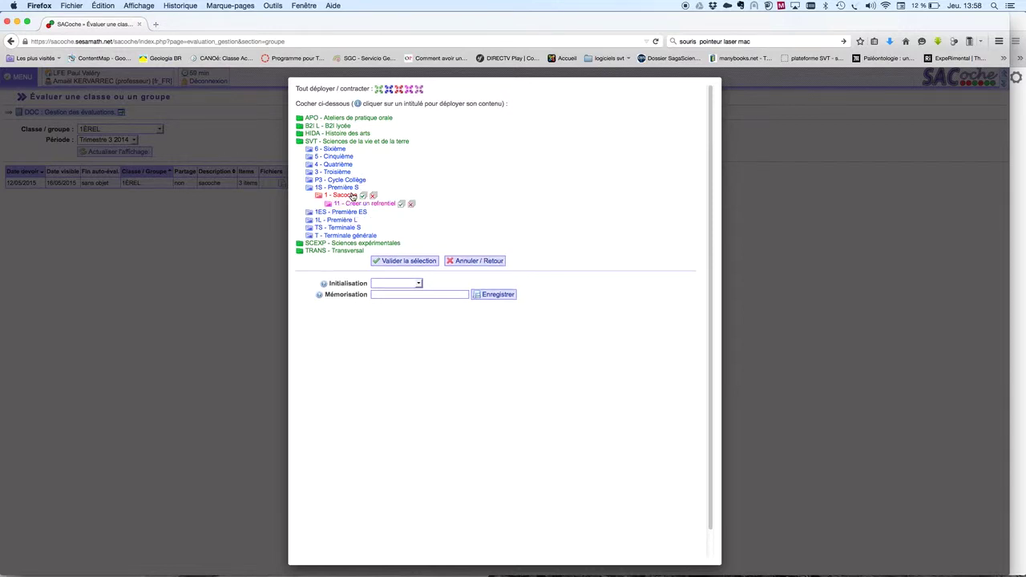
left_click(358, 204)
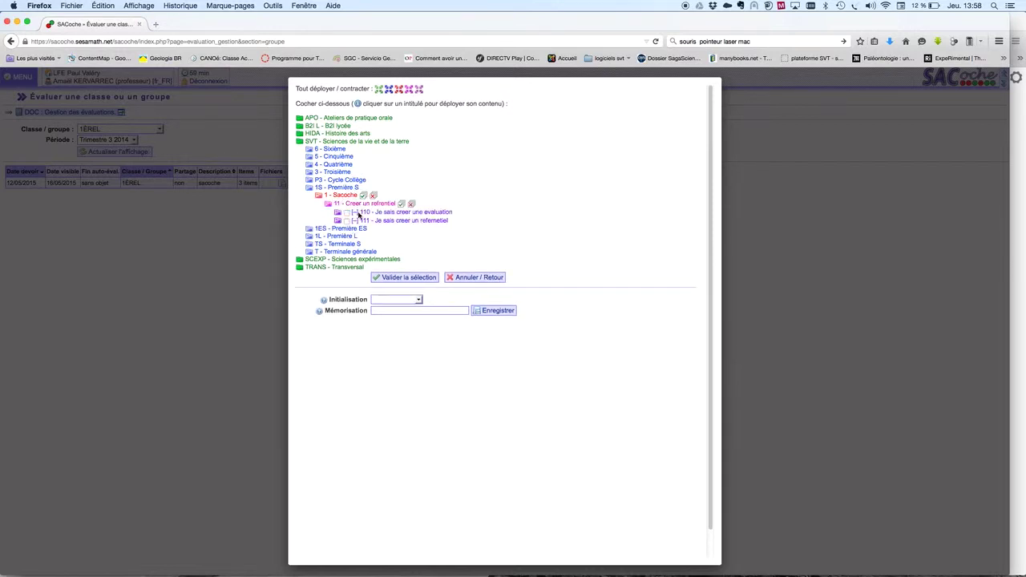
left_click(347, 212)
left_click(347, 220)
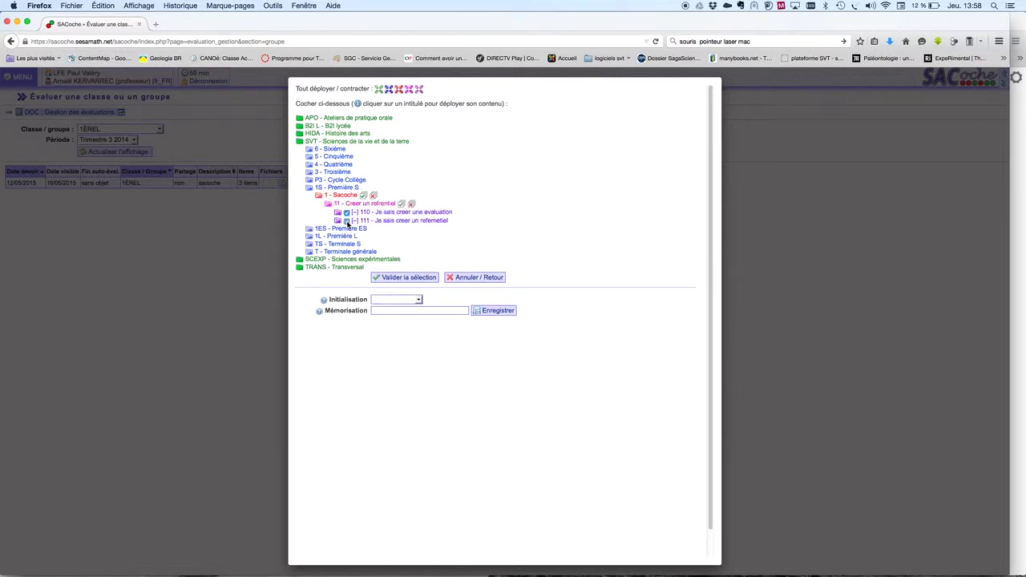
left_click(424, 278)
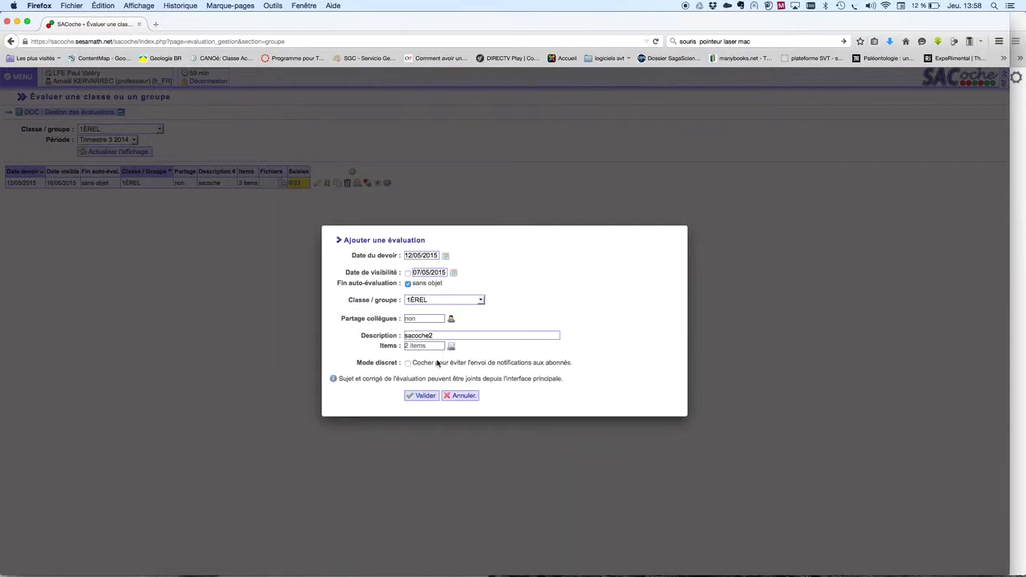
left_click(422, 396)
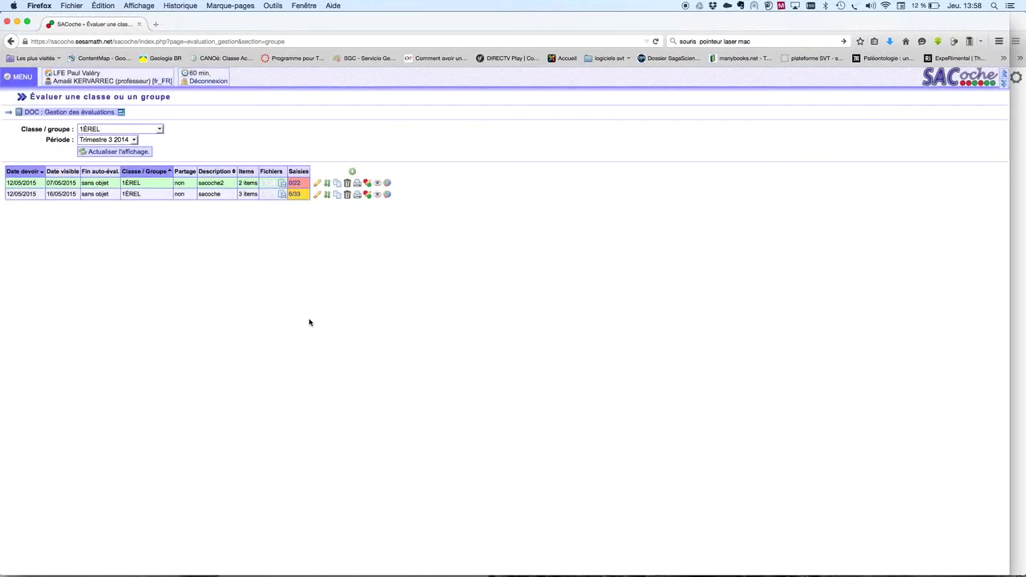
- Delete the older 1ÈREL evaluation described as sacoche
left_click(347, 194)
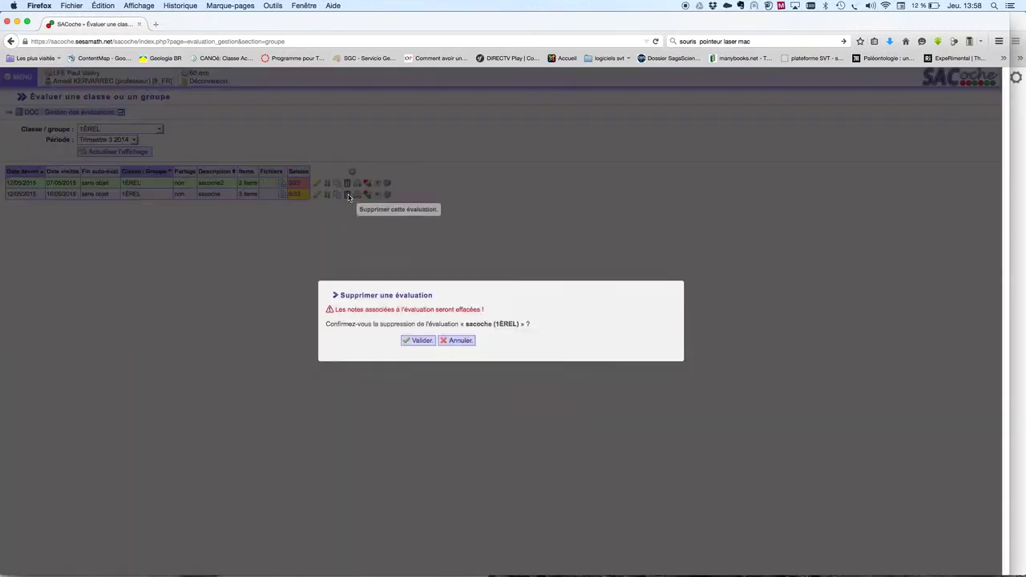
left_click(418, 340)
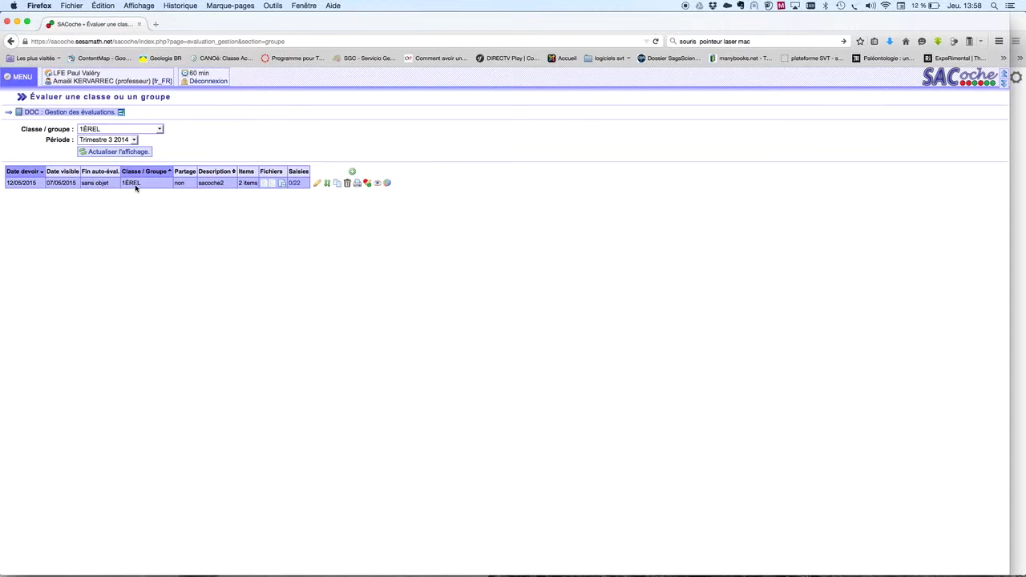
- View the options for attaching a subject or a correction to the sacoche2 evaluation
left_click(283, 185)
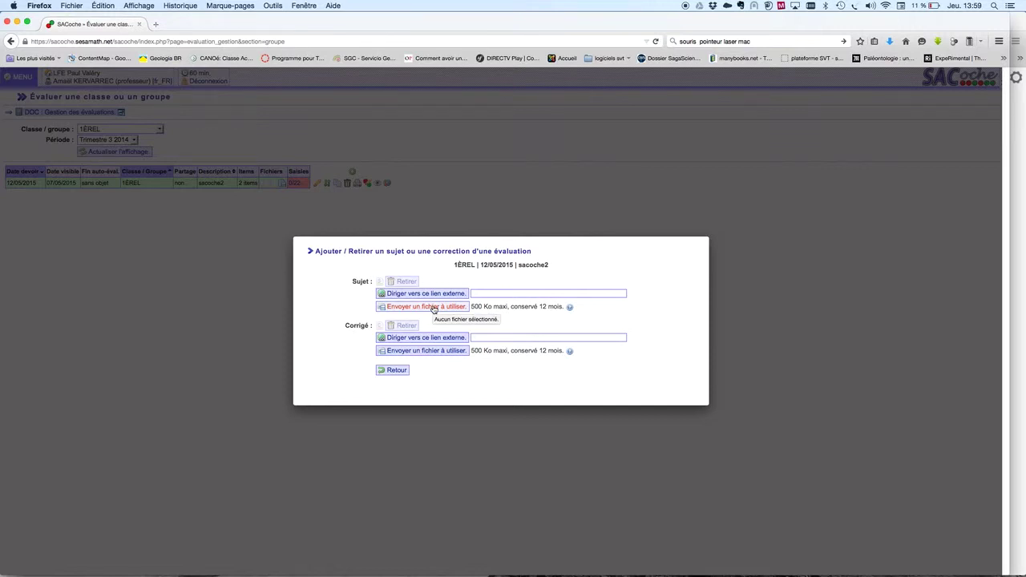
left_click(395, 369)
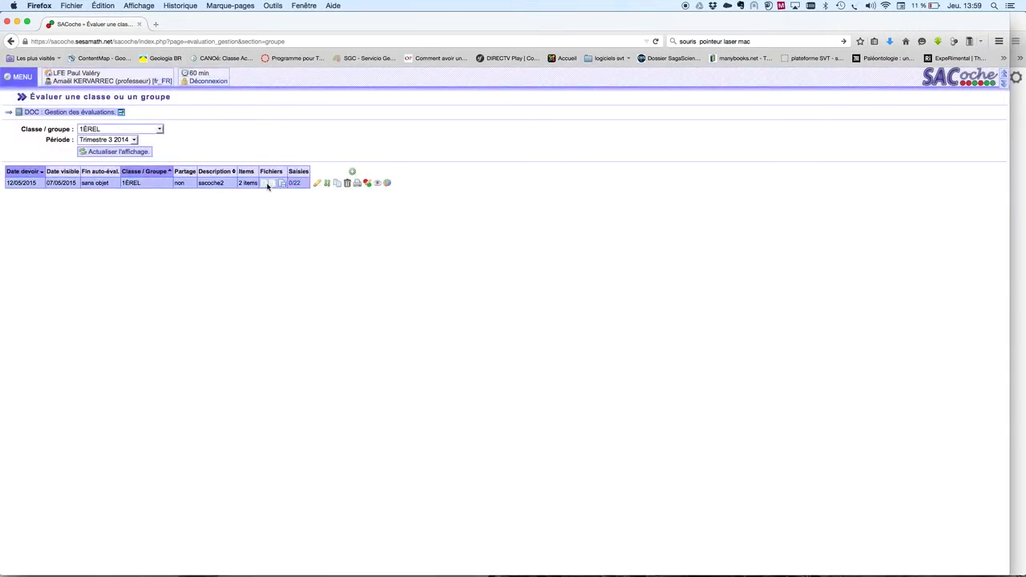
- Add item A10 from SVT, P3 Cycle Collège, A1 Lire to the sacoche2 evaluation and save the modification
left_click(317, 185)
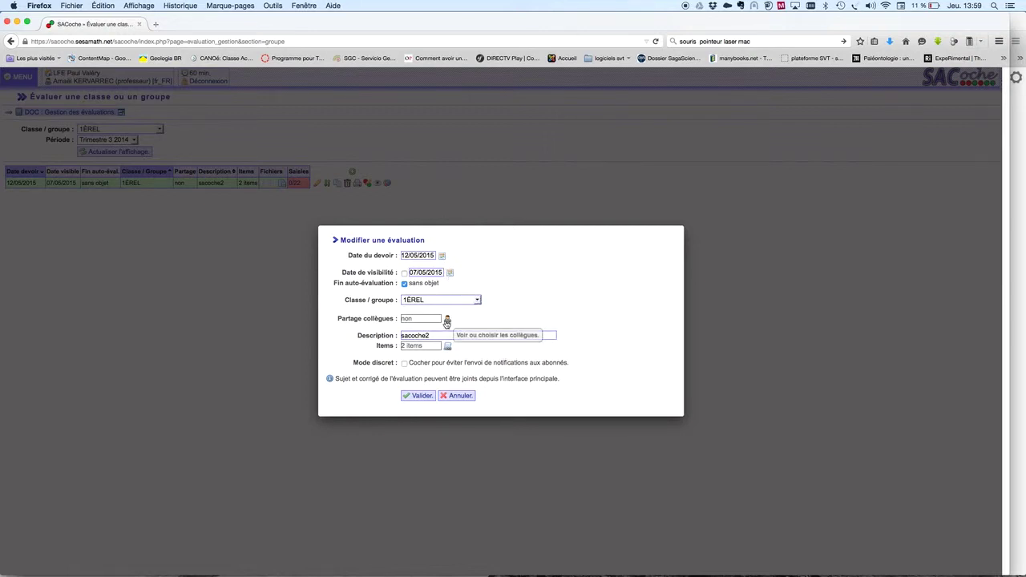
left_click(447, 345)
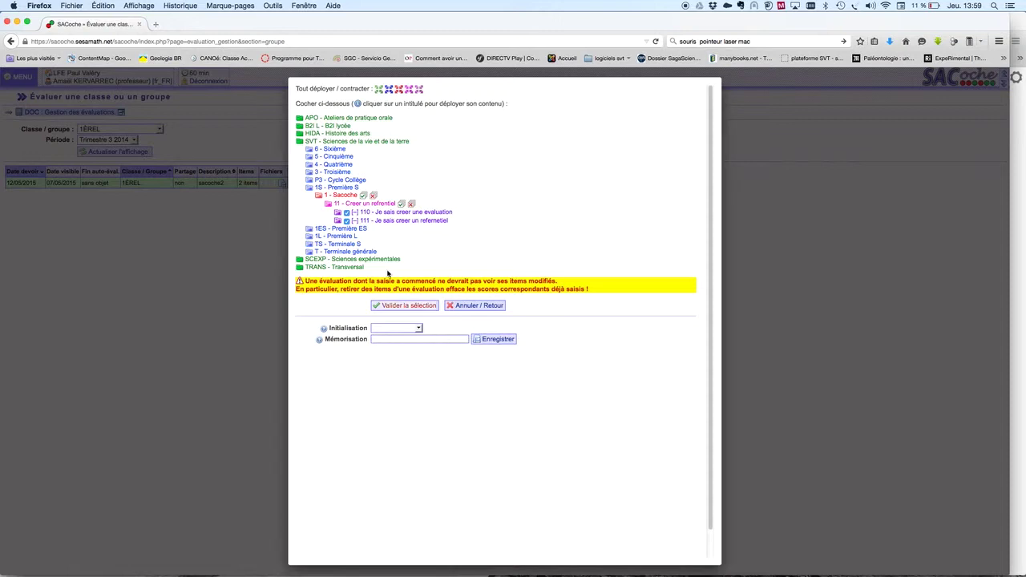
left_click(348, 182)
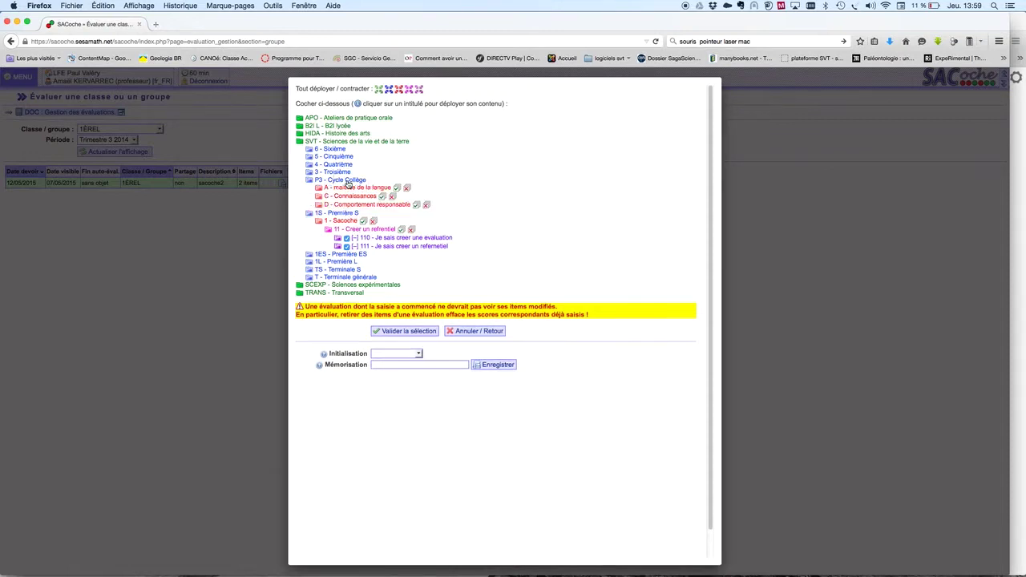
left_click(349, 188)
left_click(353, 197)
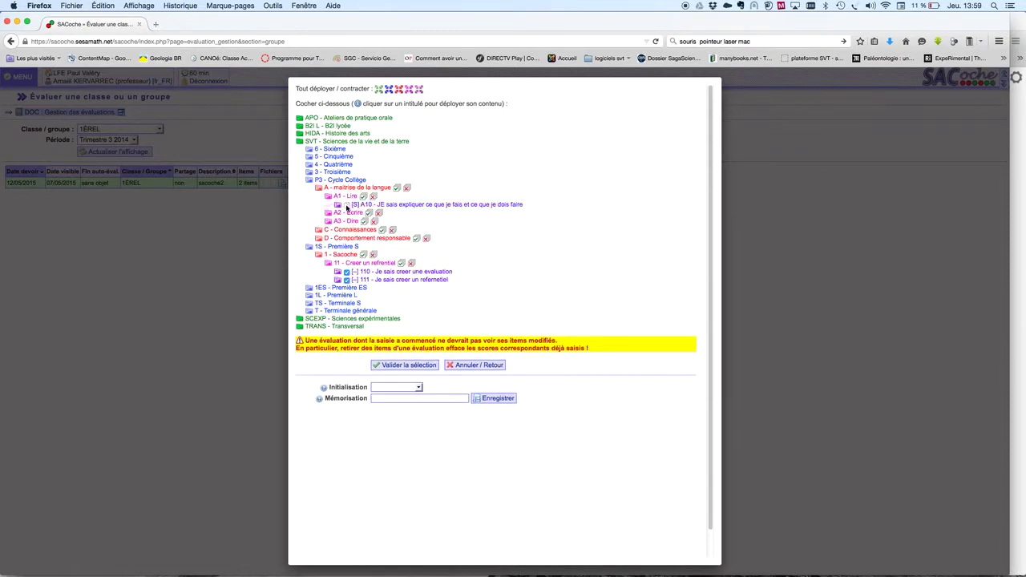
left_click(346, 205)
left_click(418, 370)
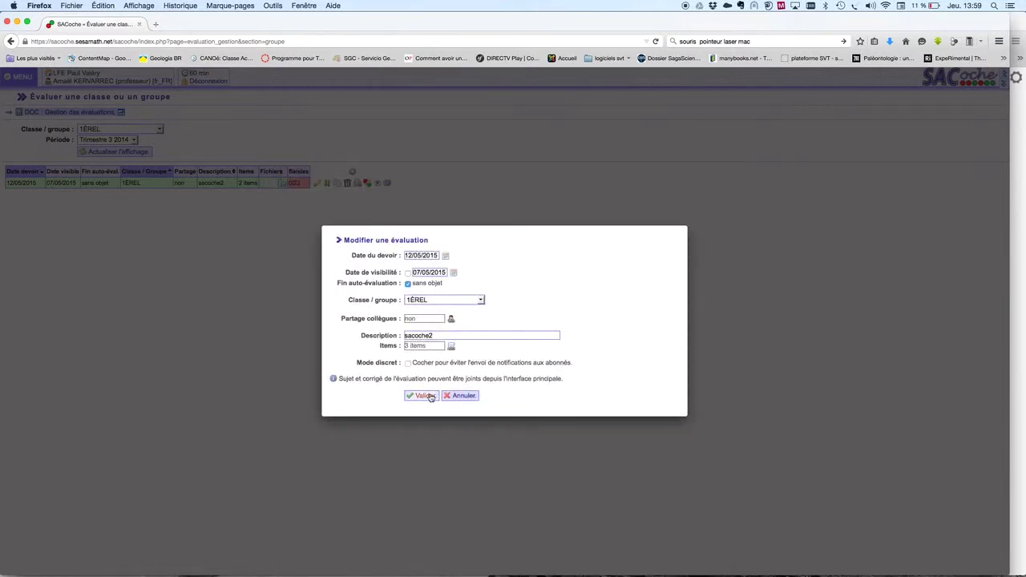
left_click(429, 396)
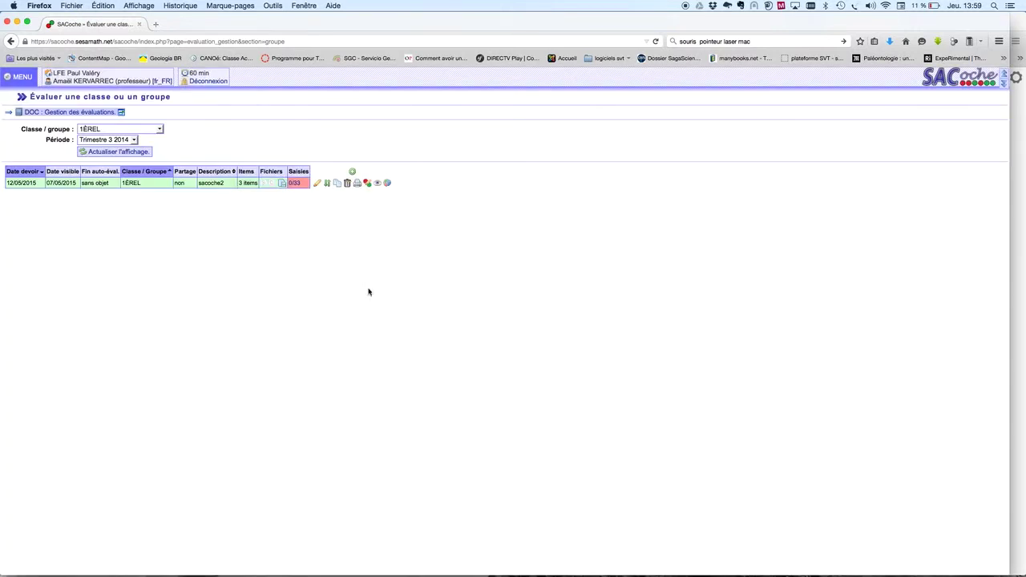
- Move item SVT.1S.110 to the first place among the sacoche2 evaluation's items and save this order
left_click(327, 184)
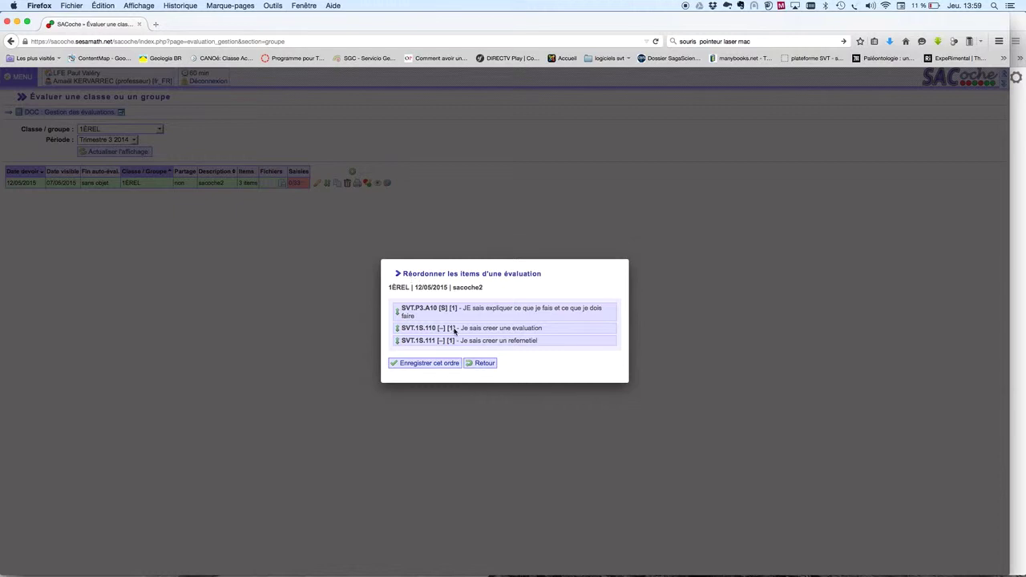
left_click_drag(450, 328, 449, 306)
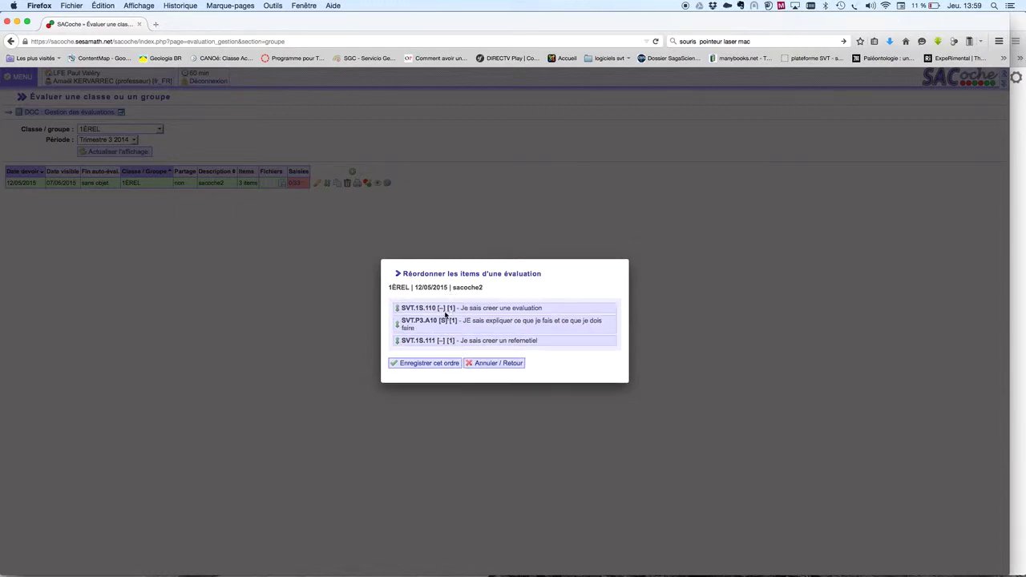
left_click(446, 363)
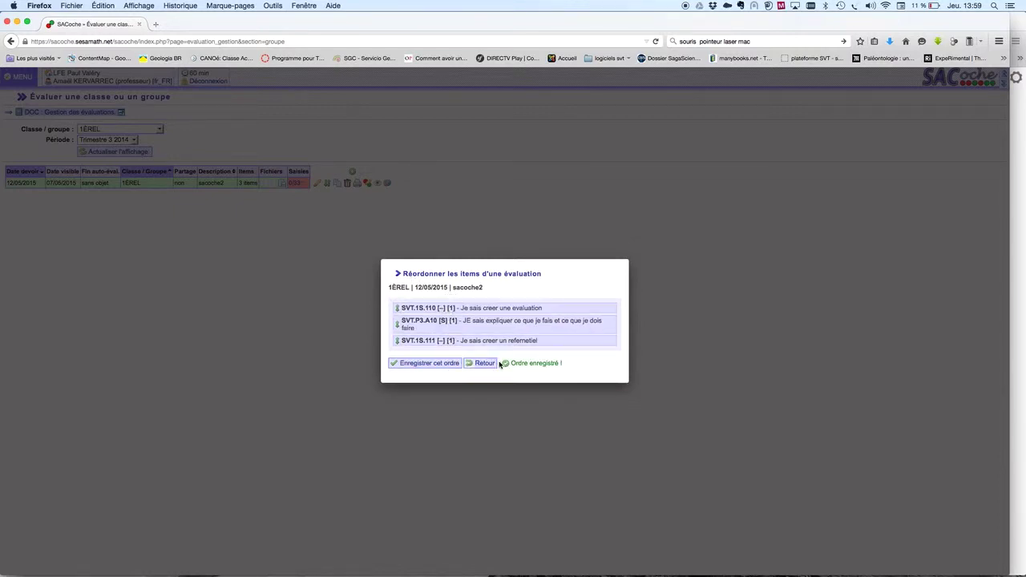
left_click(485, 363)
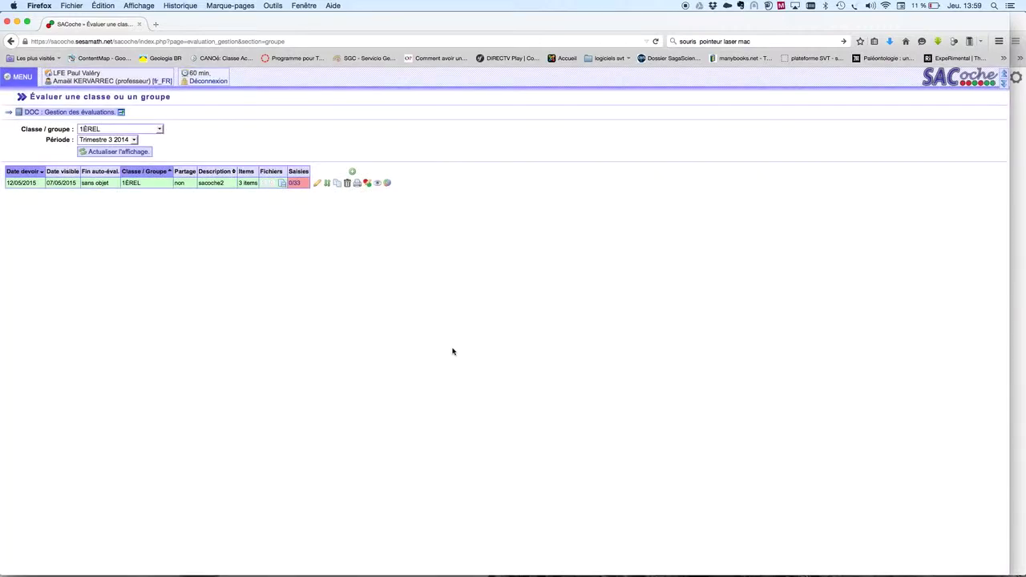
- Duplicate the sacoche2 evaluation for class 1ÈREES and delete that copy
left_click(338, 184)
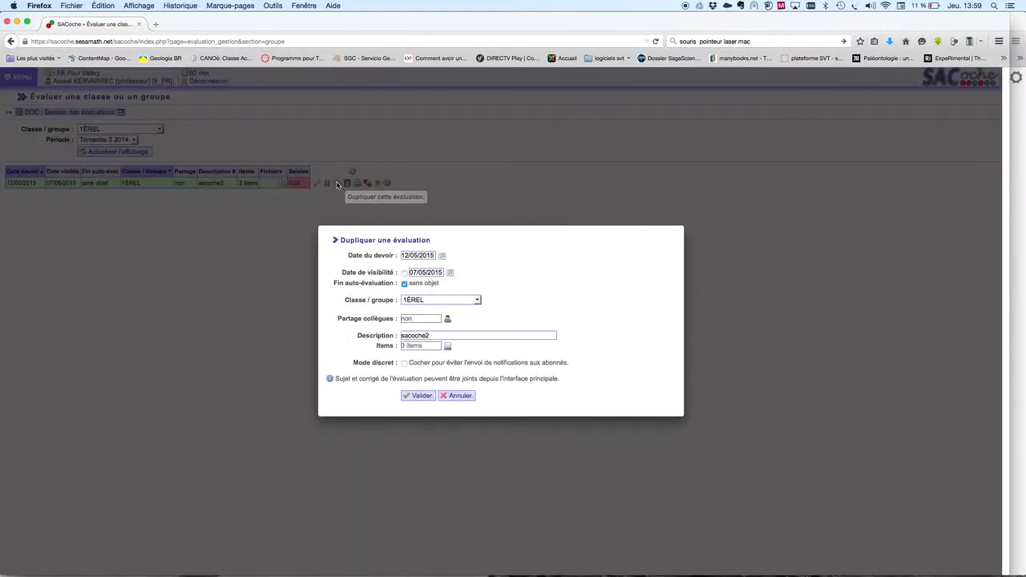
left_click(477, 300)
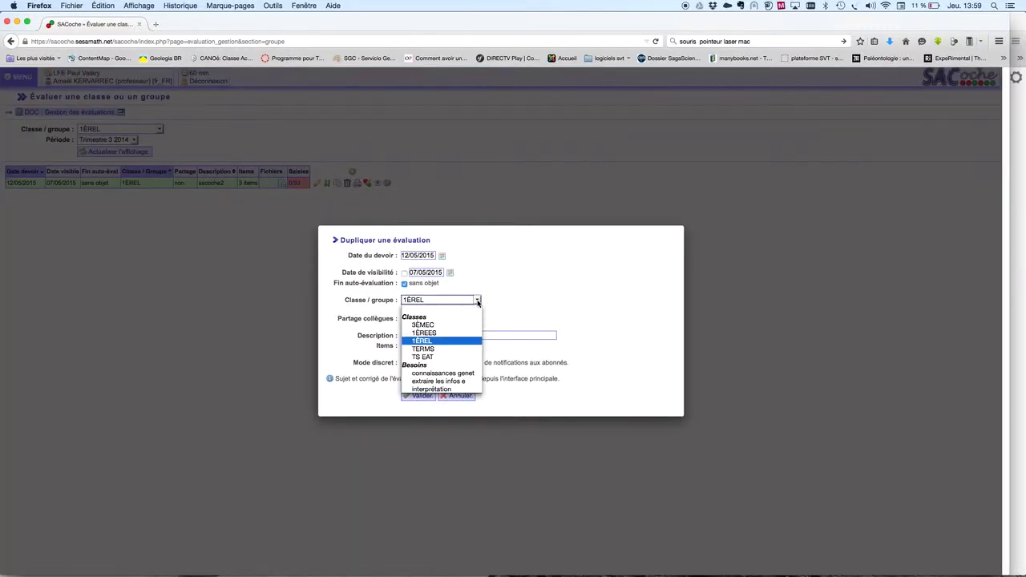
left_click(458, 335)
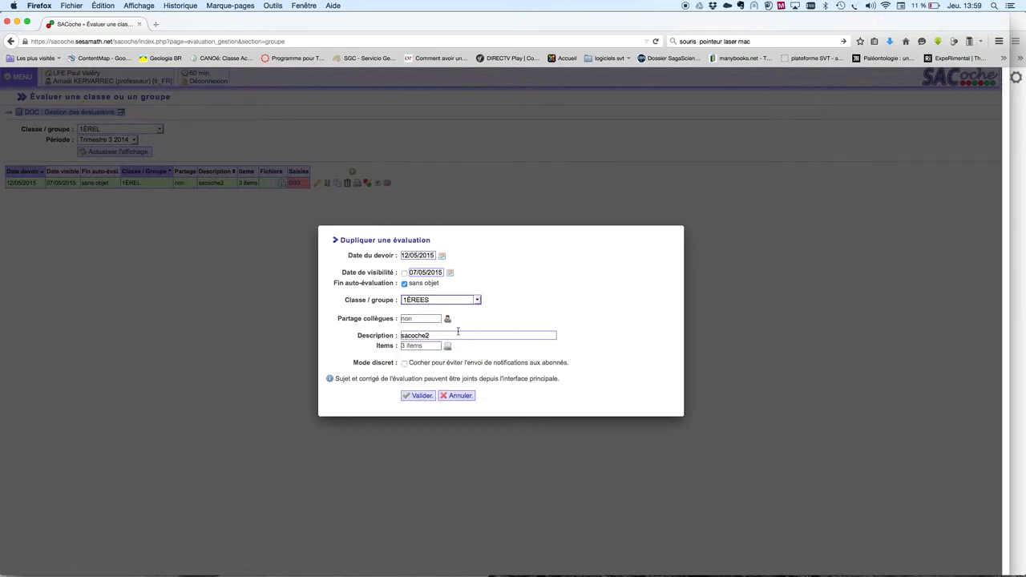
left_click(422, 396)
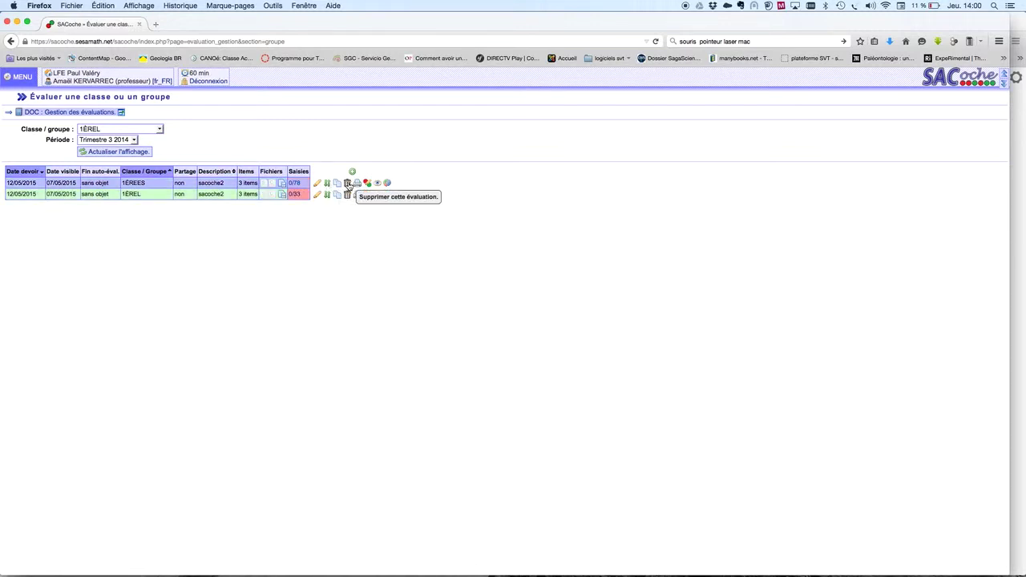
left_click(349, 185)
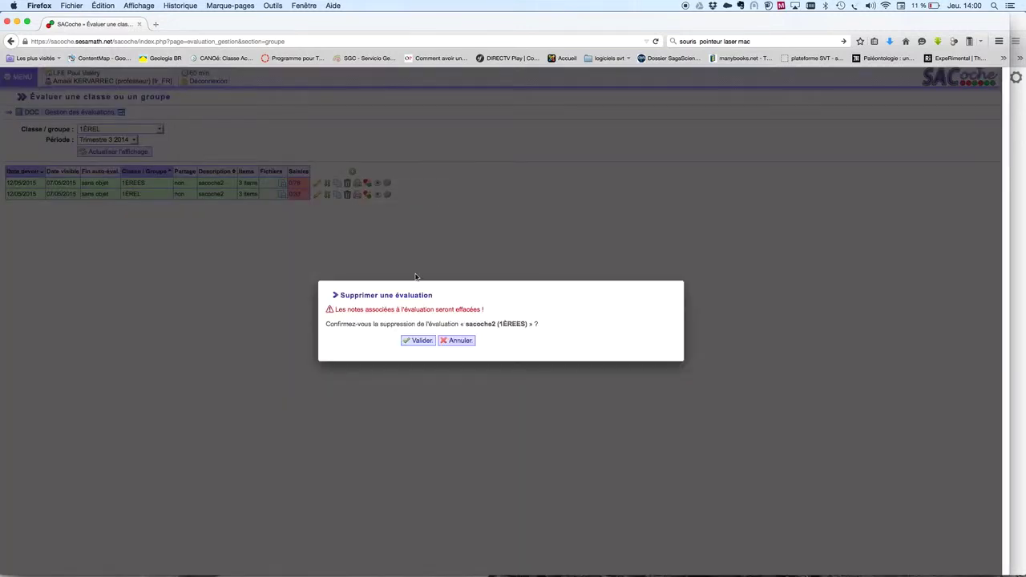
left_click(422, 342)
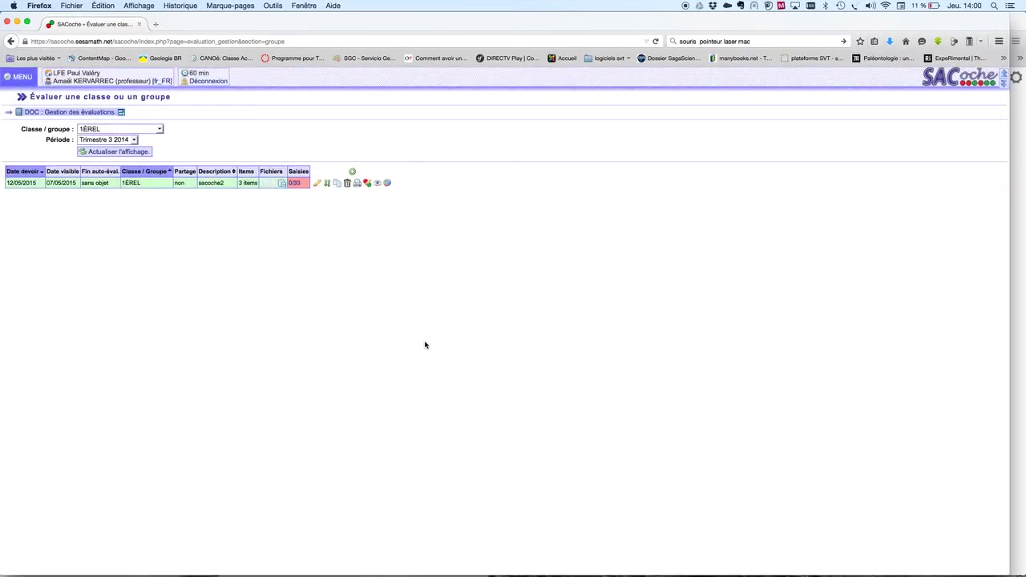
- View the acquisitions of the 1ÈREL sacoche2 evaluation, and open its results entry with mouse control (Piloter à la souris)
left_click(377, 183)
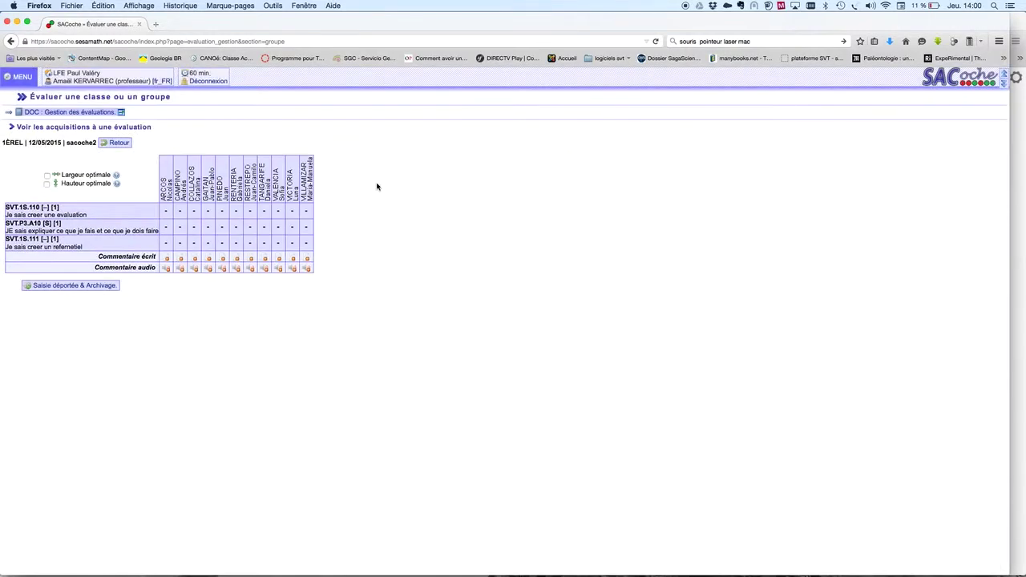
left_click(117, 143)
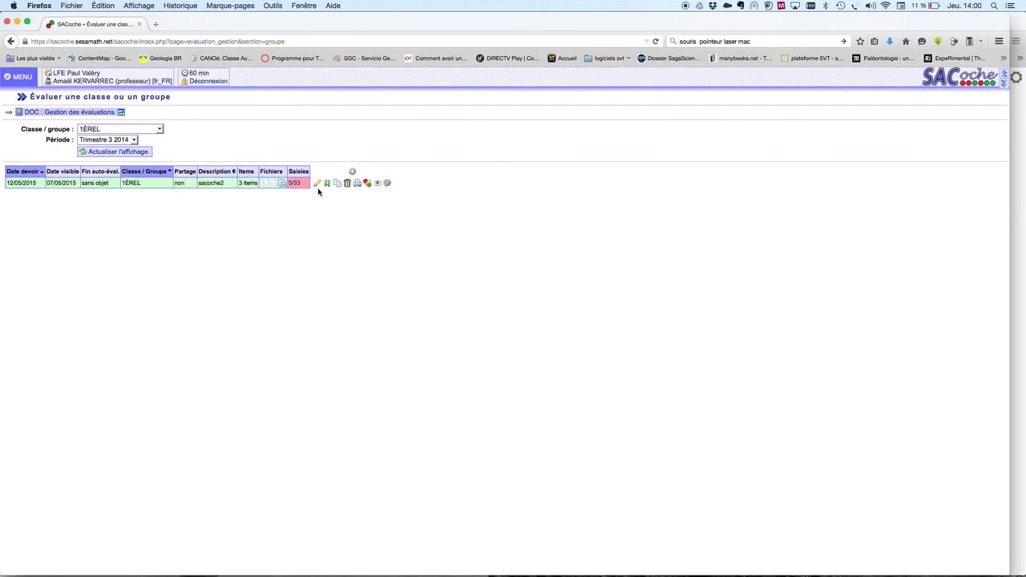
left_click(367, 183)
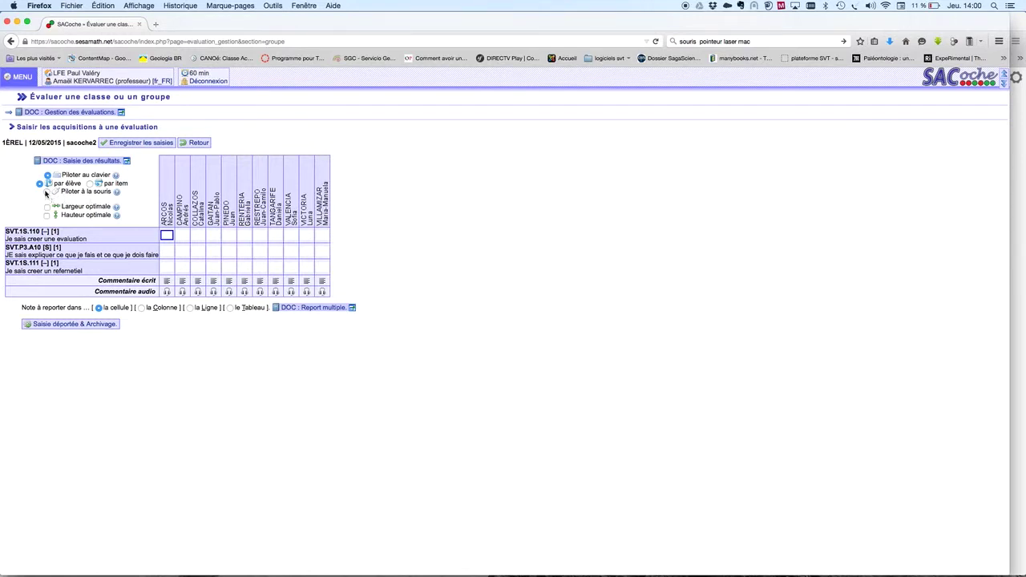
left_click(47, 191)
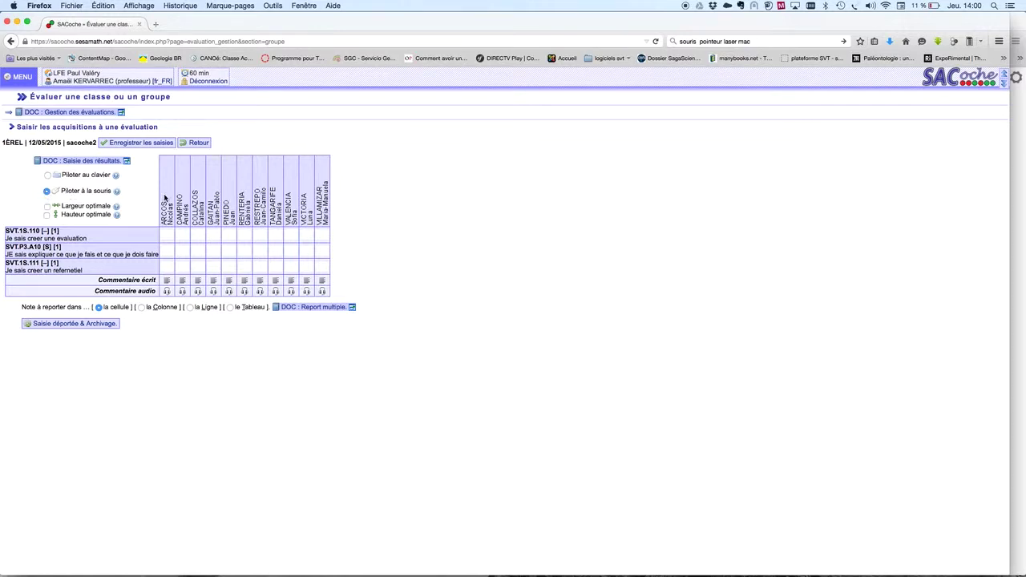
- Rate the first student one green dot for item 110, two green for A10 and one red for 111, and save the entries
mouse_move(169, 239)
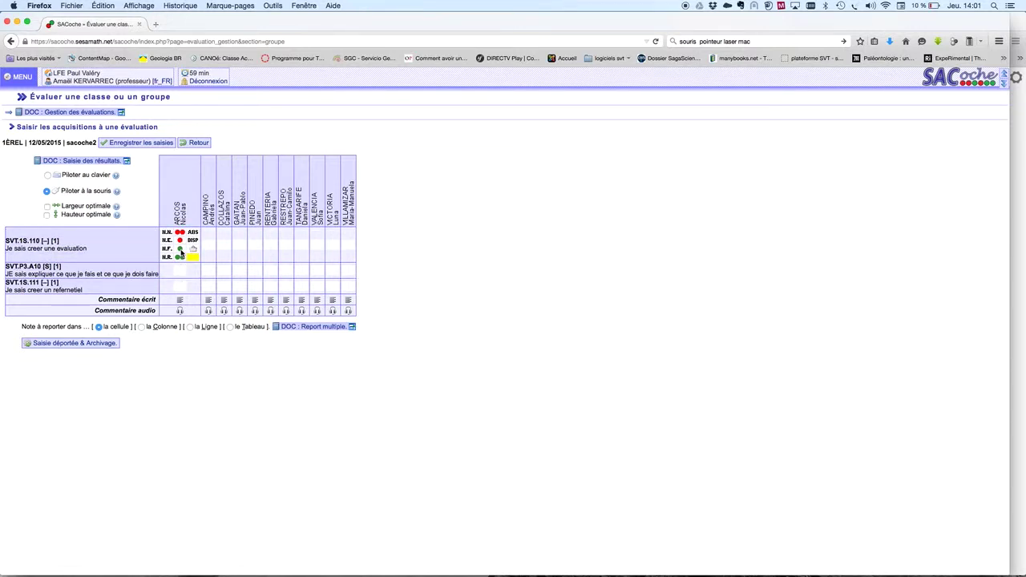
left_click(180, 250)
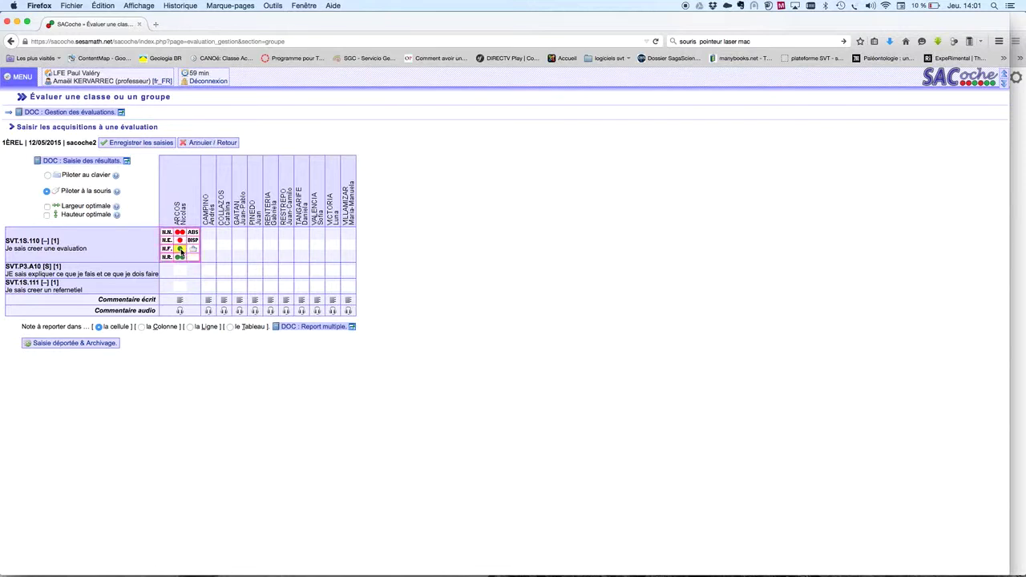
mouse_move(180, 264)
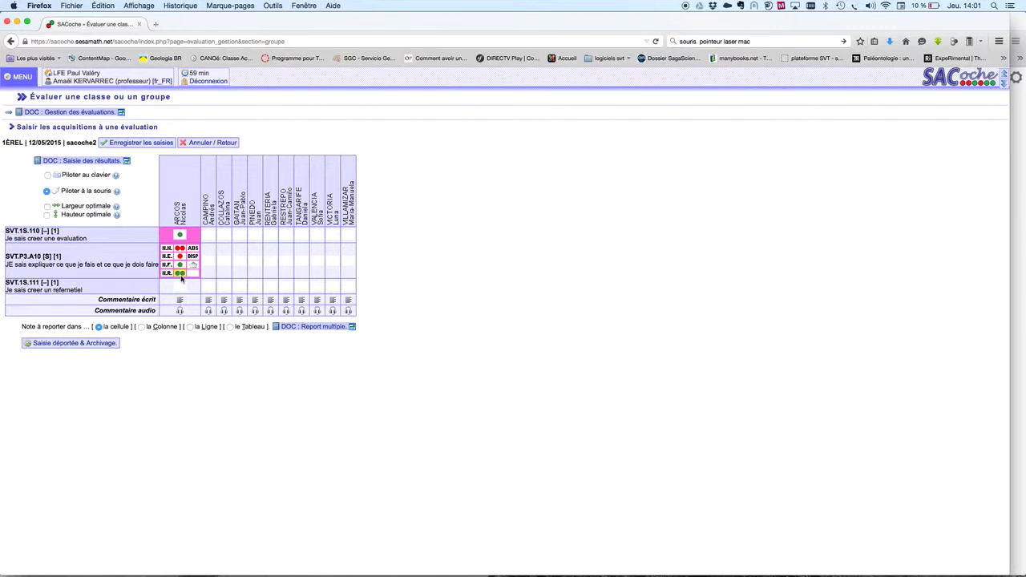
left_click(181, 274)
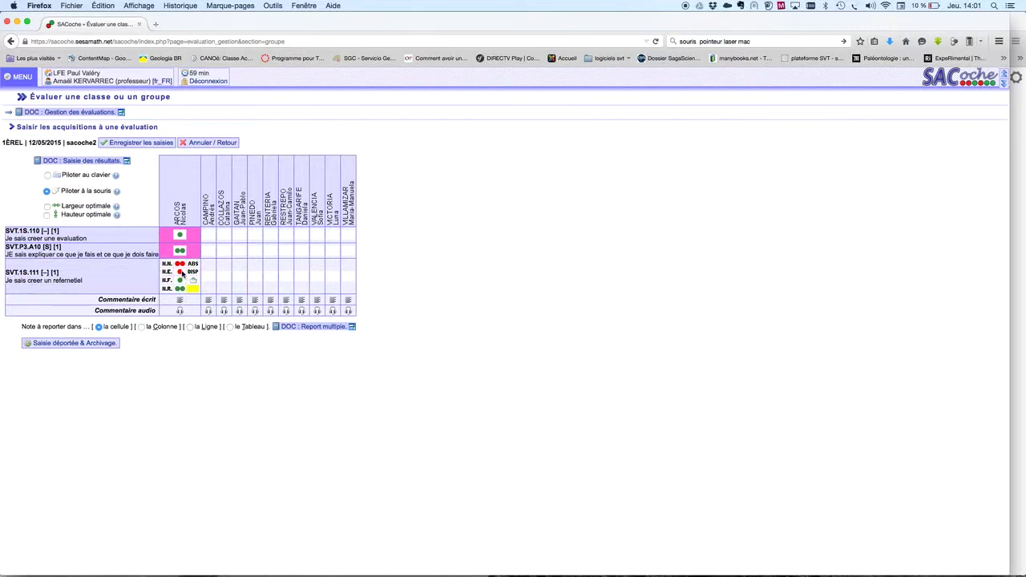
left_click(180, 272)
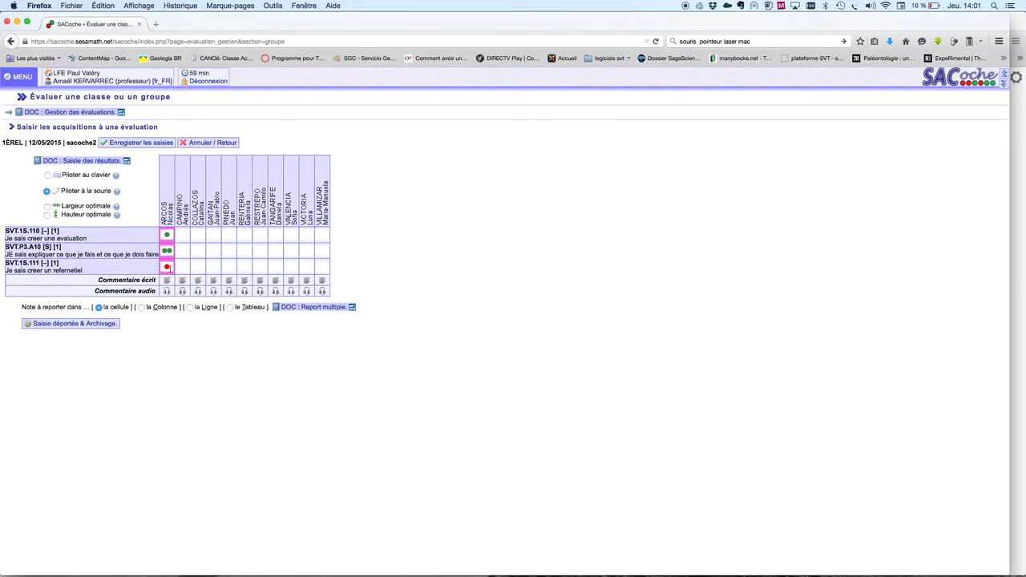
left_click(180, 248)
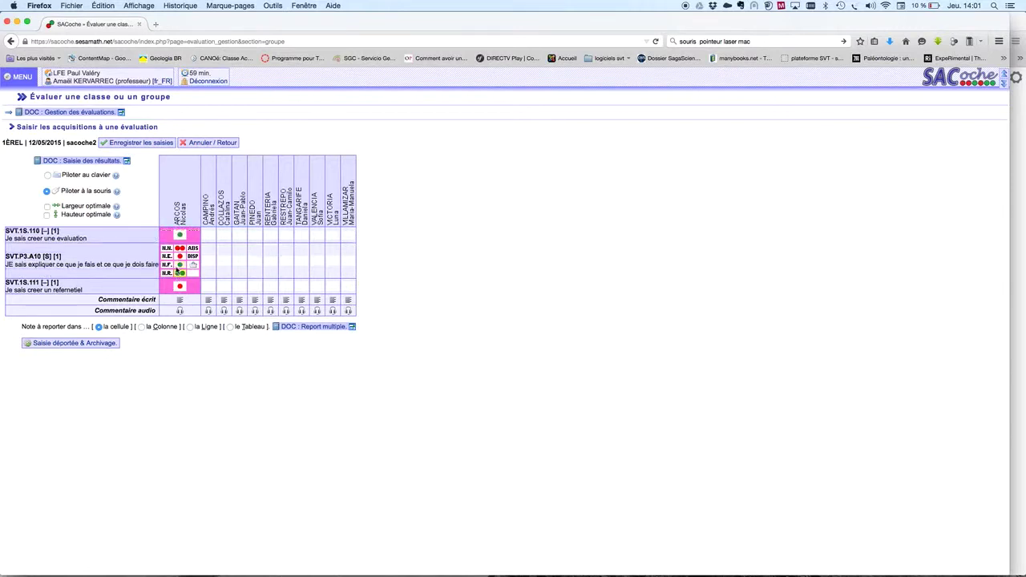
mouse_move(175, 267)
mouse_move(170, 249)
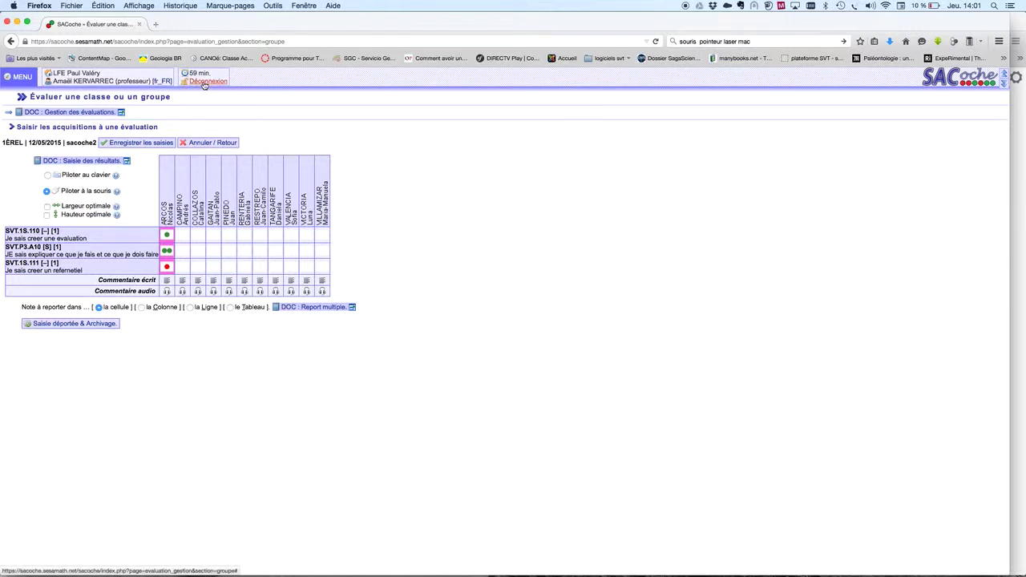
left_click(164, 144)
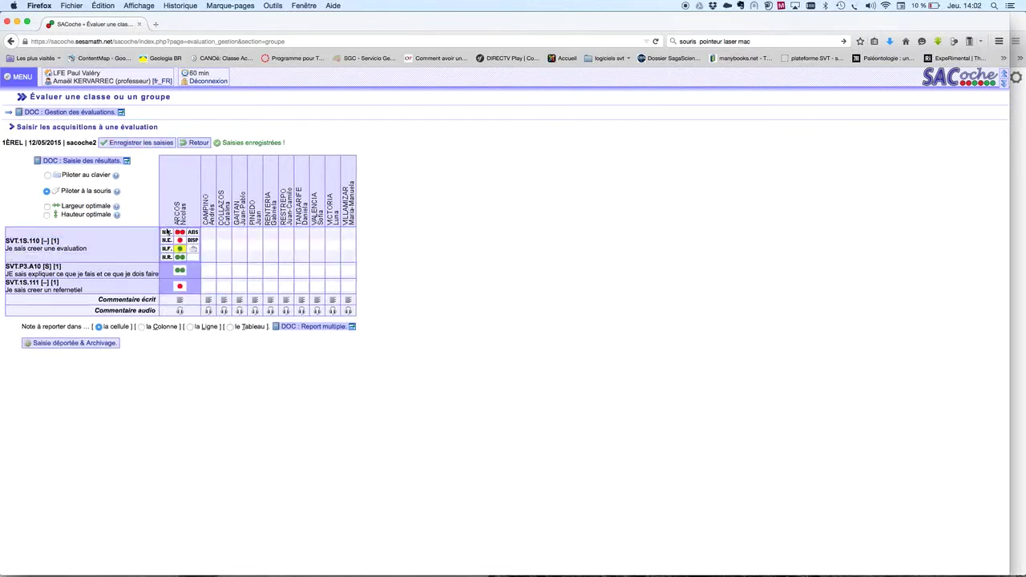
- Add the written comment "dans la création du référentiel ...pense à valider les items" for the first student
mouse_move(180, 286)
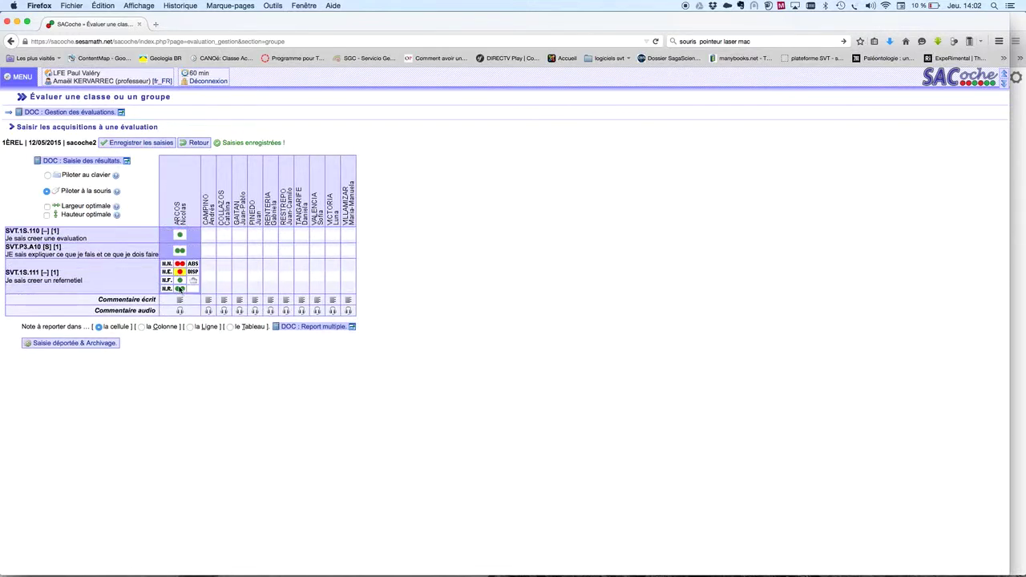
left_click(168, 282)
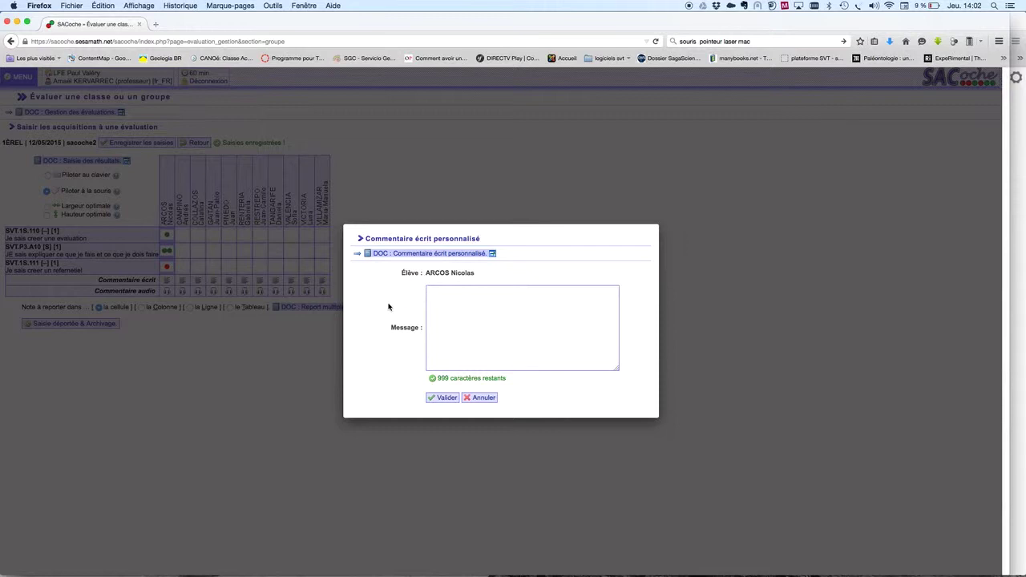
type("dans la création du référentiel ...pense à valider le")
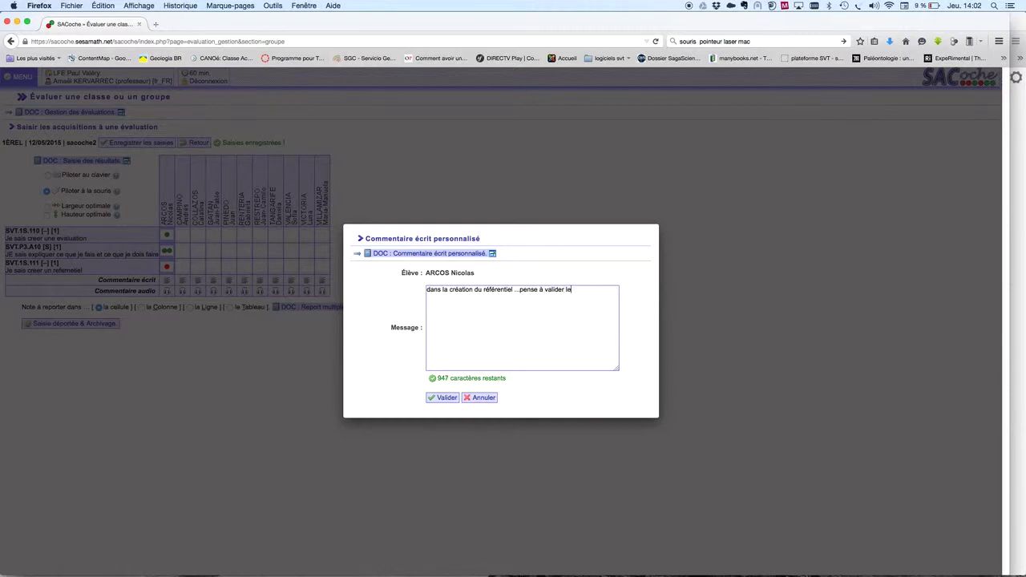
type("s items")
left_click(447, 398)
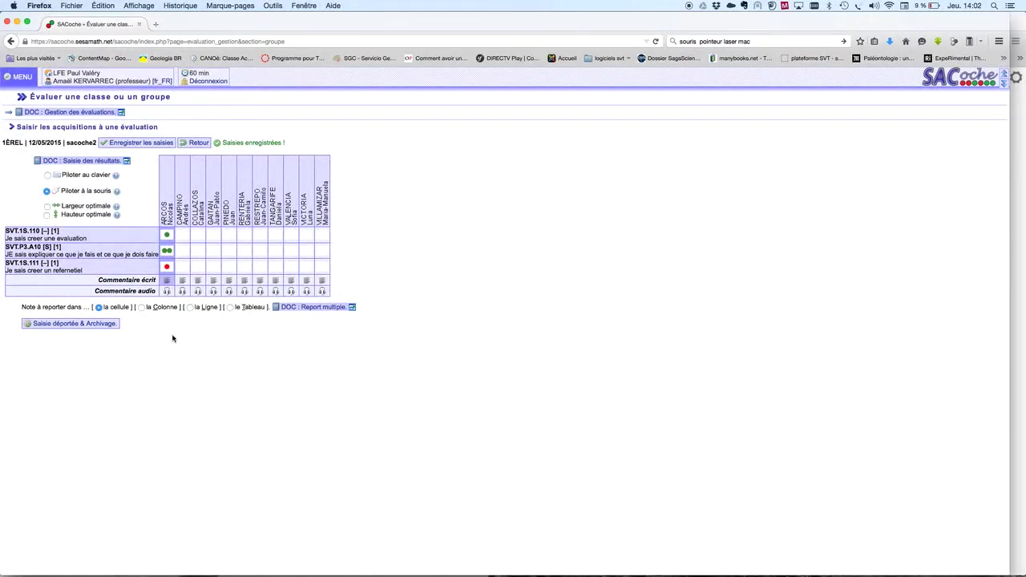
- View the audio comment window for the first student without sharing the microphone
left_click(166, 292)
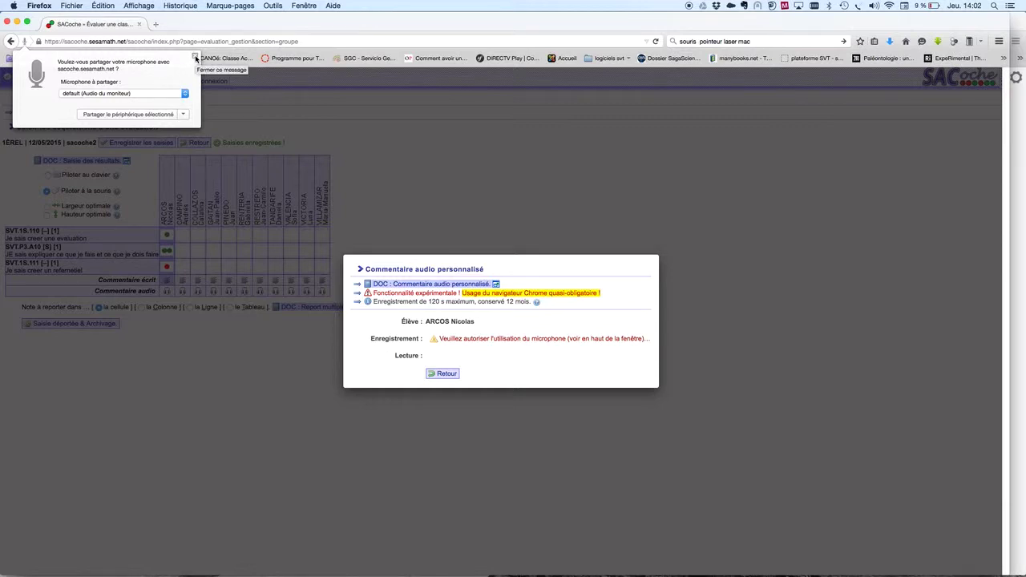
left_click(195, 58)
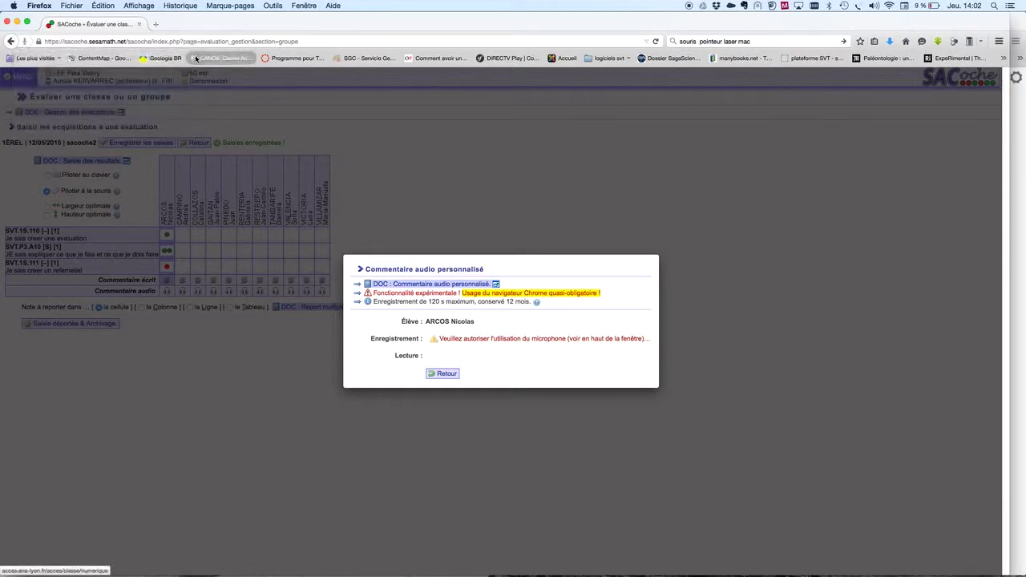
left_click(453, 376)
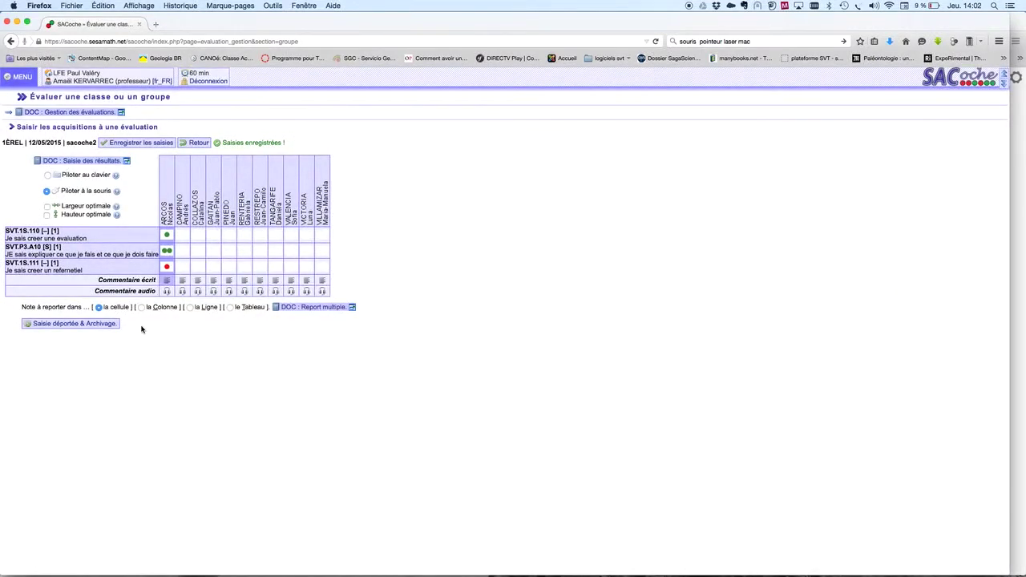
- Rate the second student two red dots for item 110 and apply that rating to the student's whole column
left_click(179, 248)
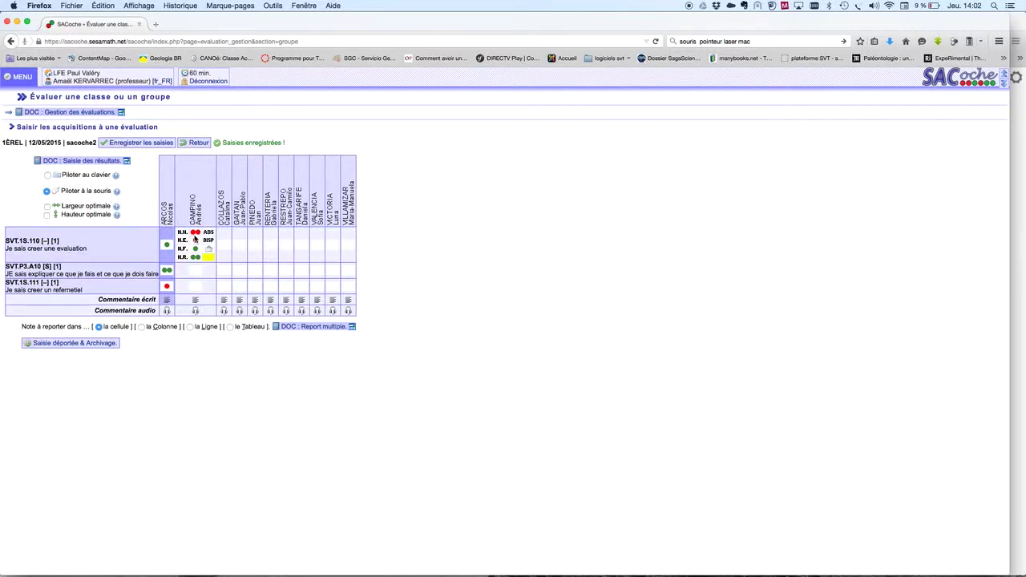
left_click(196, 232)
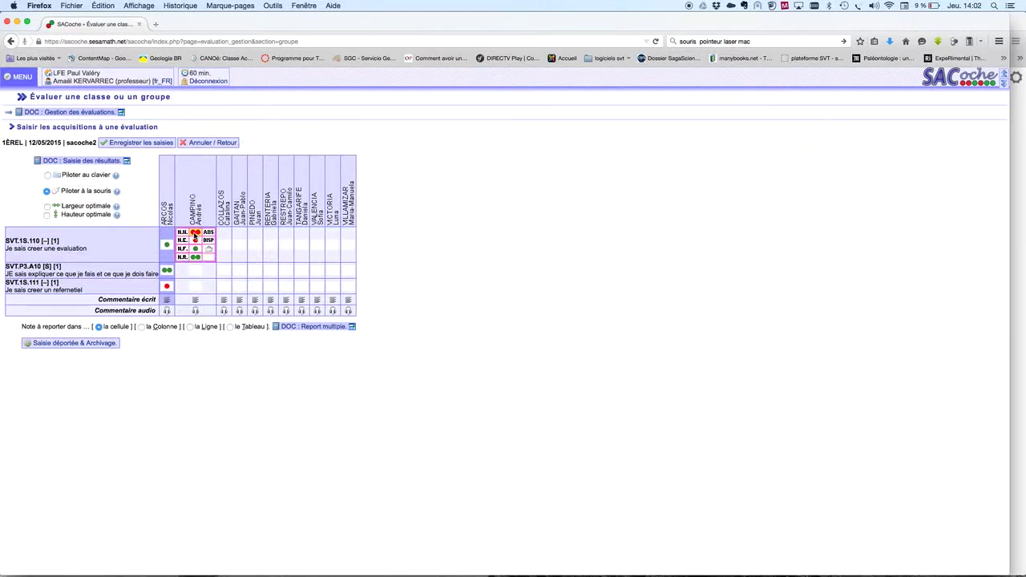
left_click(144, 309)
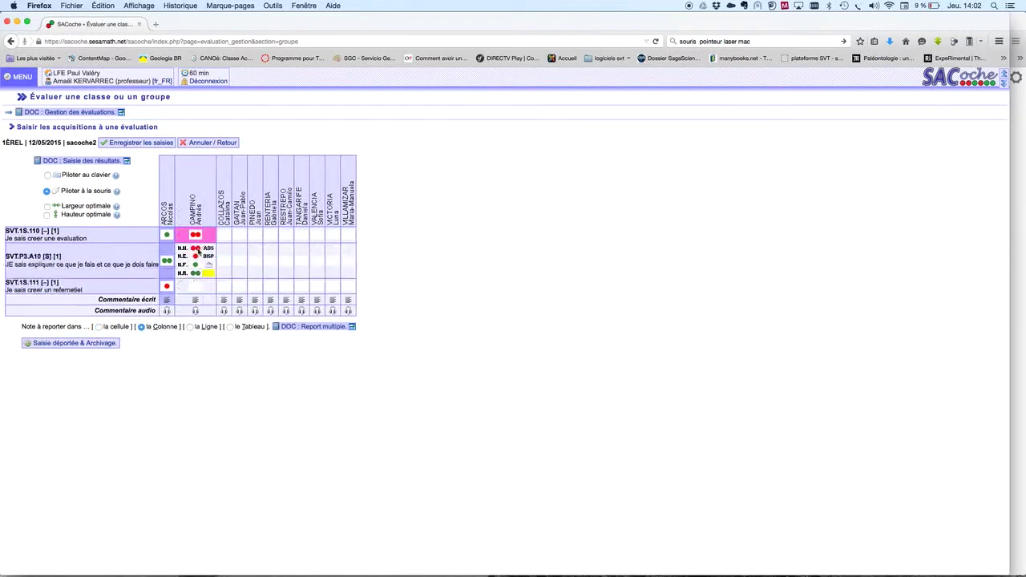
left_click(196, 232)
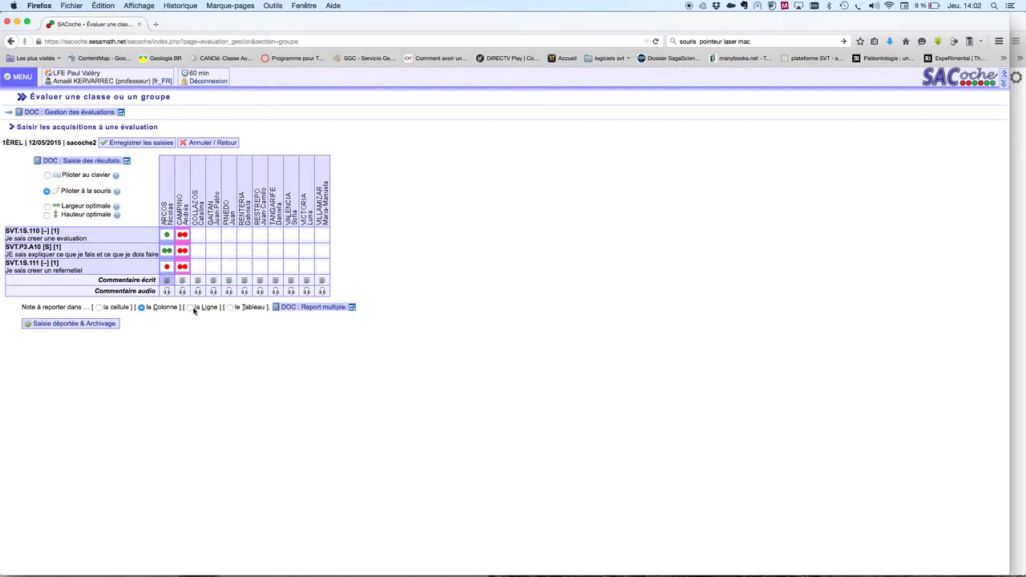
- Fill the remaining students' cells in the item 110 row with one green dot and save the entries
left_click(190, 308)
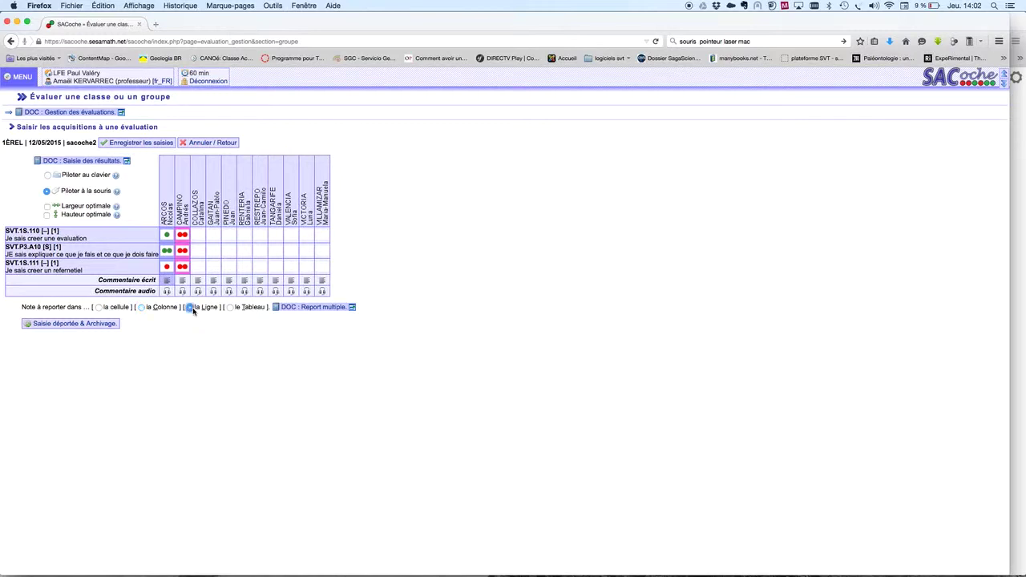
left_click(211, 249)
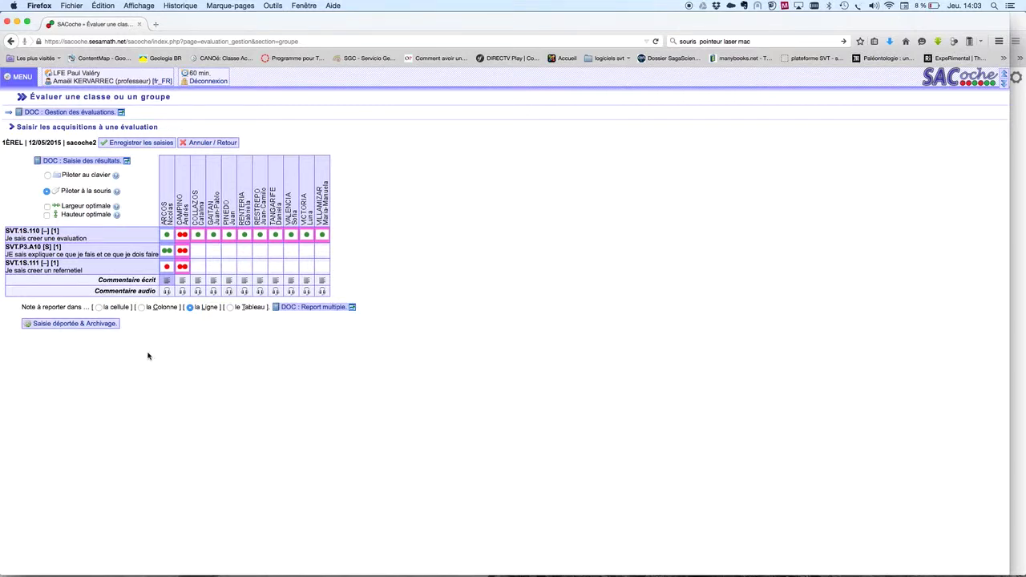
left_click(142, 145)
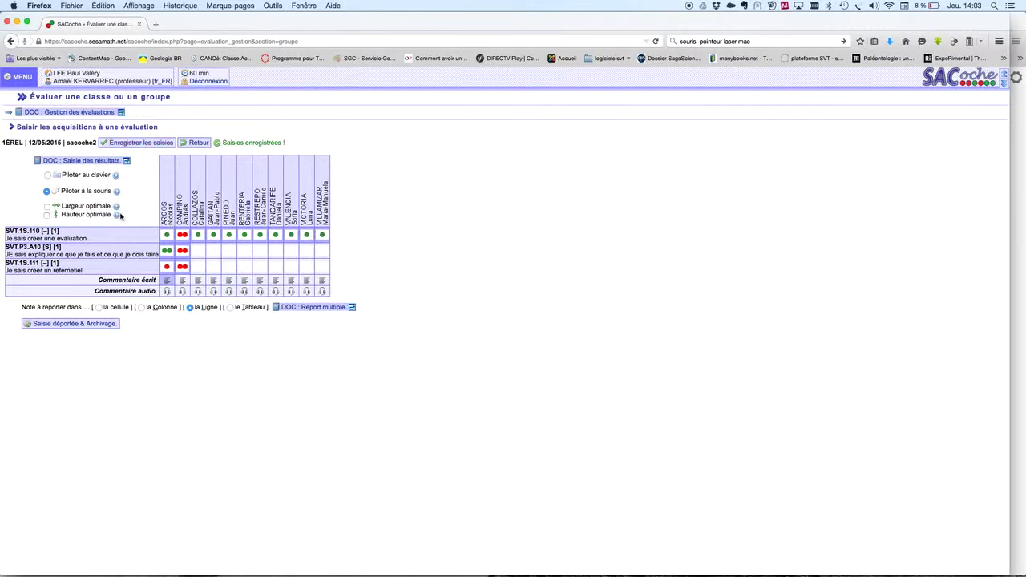
- Preview the results grid with optimal width and restore its standard width
mouse_move(117, 215)
left_click(47, 207)
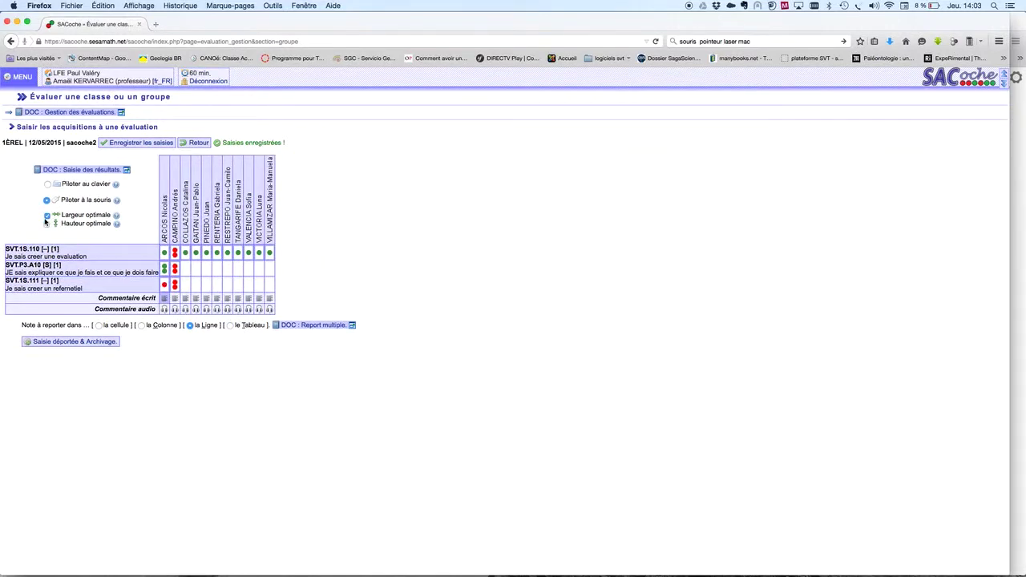
left_click(46, 214)
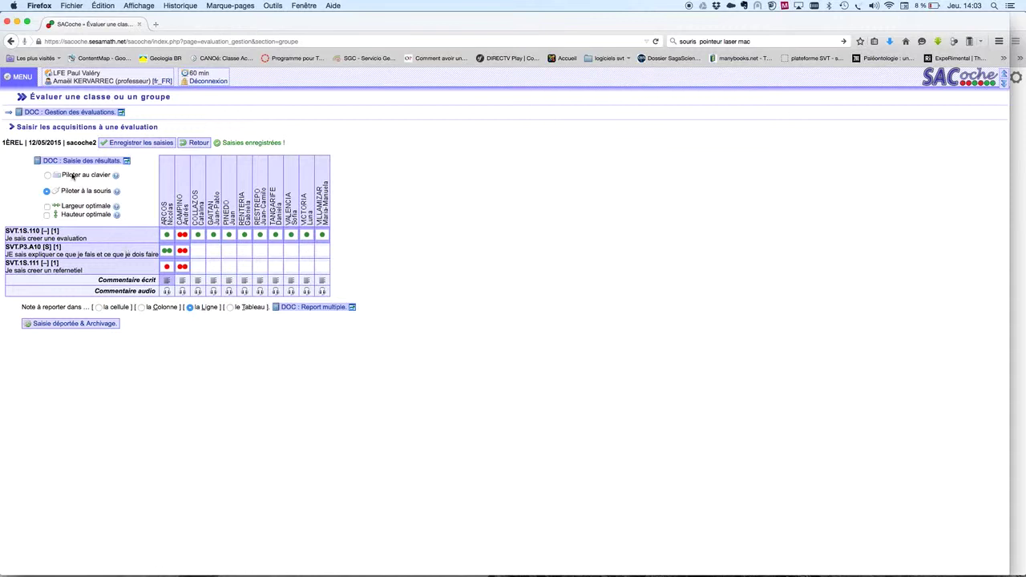